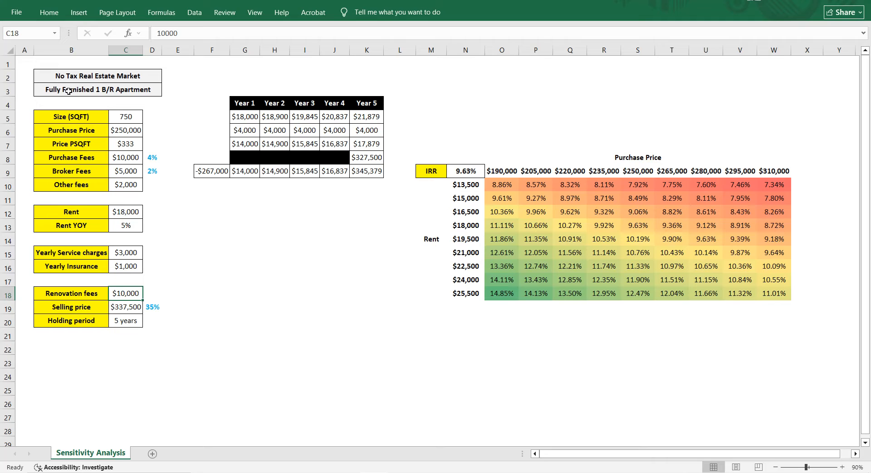
# - Review the apartment assumptions in column B, the selling price formula with its growth rate, and the cash flow row F9:K9
pyautogui.click(68, 90)
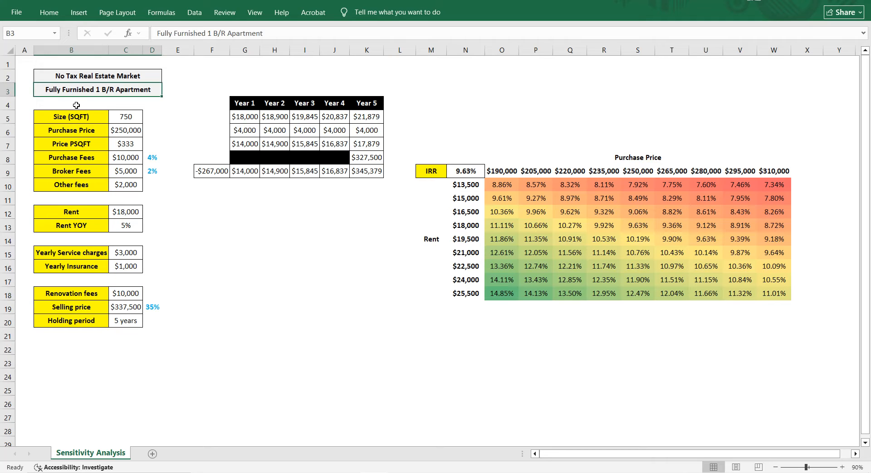
pyautogui.click(82, 120)
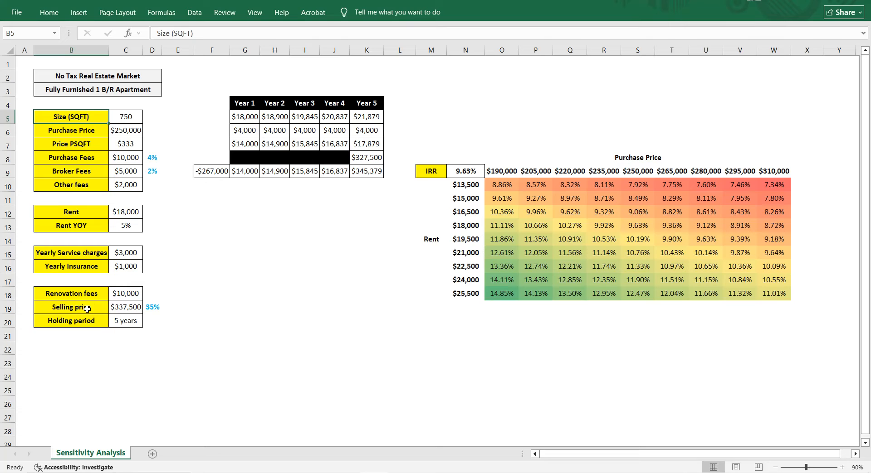
pyautogui.click(114, 309)
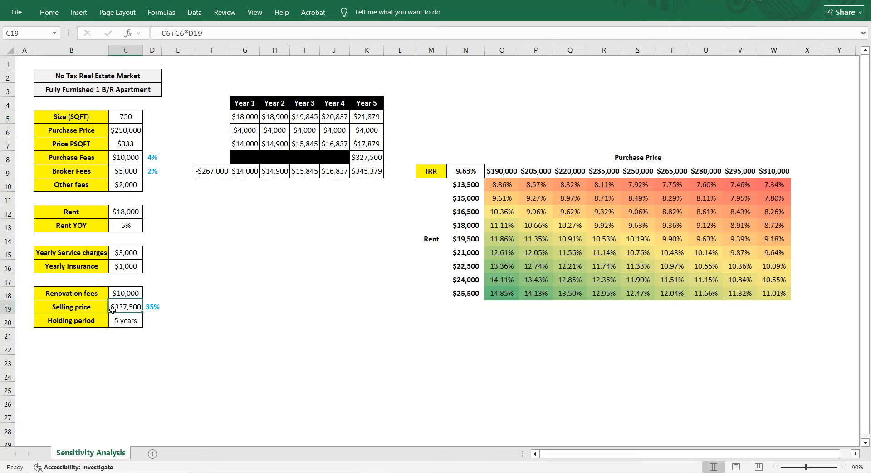
pyautogui.click(150, 306)
pyautogui.moveTo(209, 174); pyautogui.dragTo(365, 177)
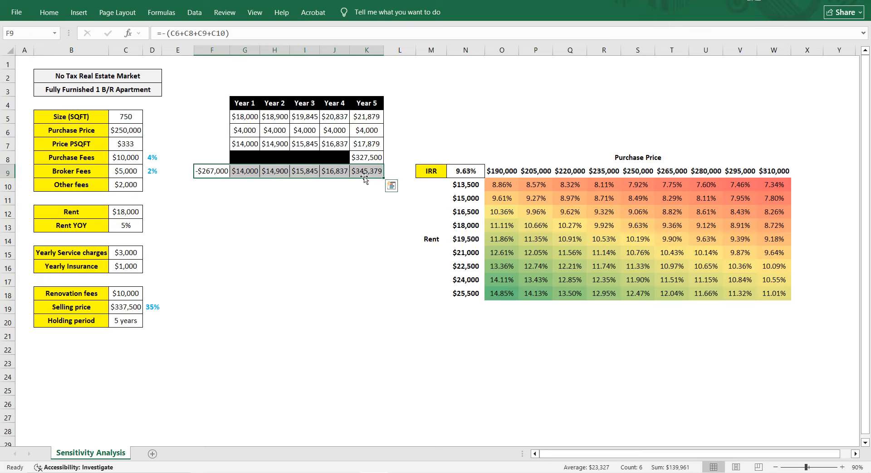
pyautogui.click(275, 186)
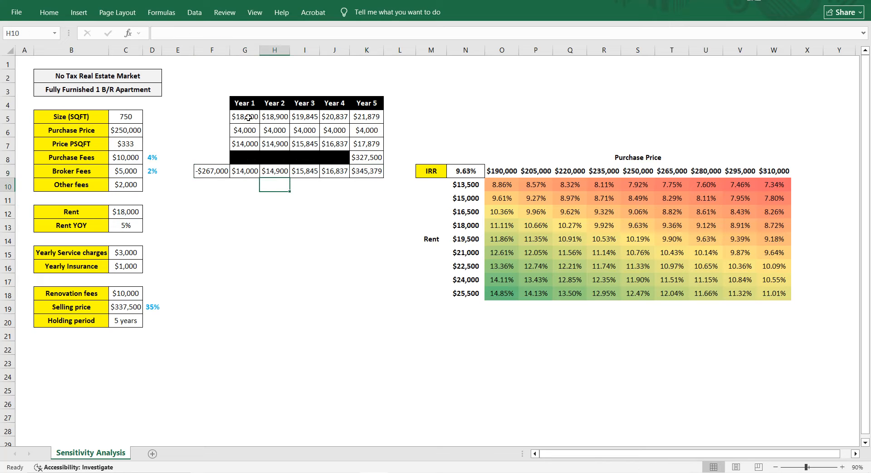
# - Examine the yearly rent formulas in G5:K5 for Year 1 through Year 5
pyautogui.click(248, 117)
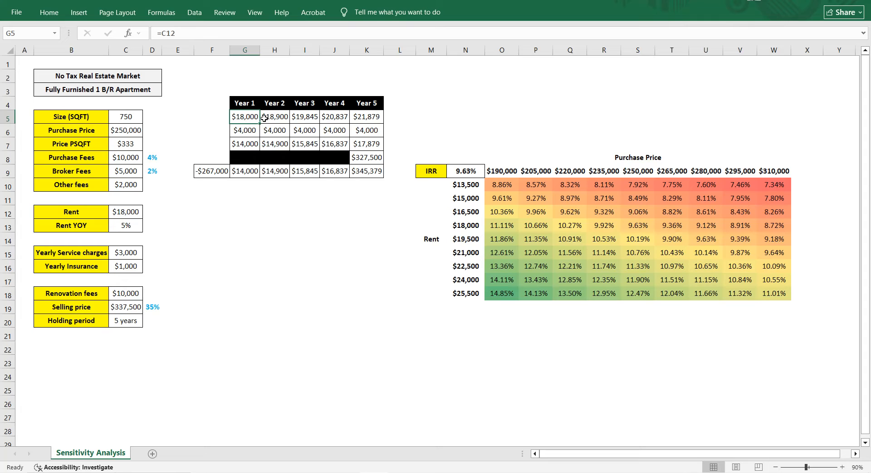
pyautogui.click(267, 117)
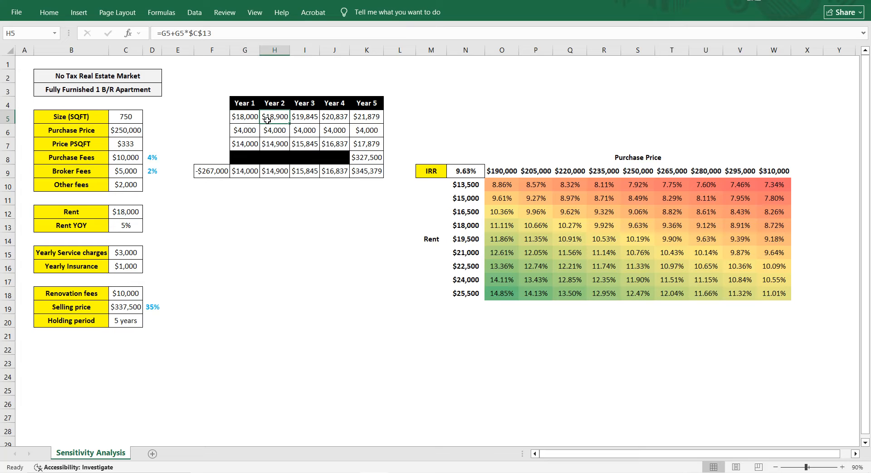
pyautogui.click(298, 120)
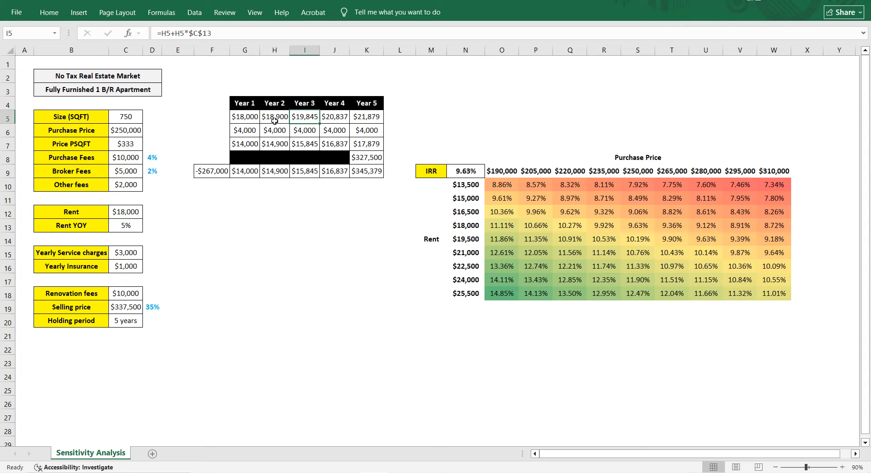
pyautogui.click(329, 119)
pyautogui.click(368, 118)
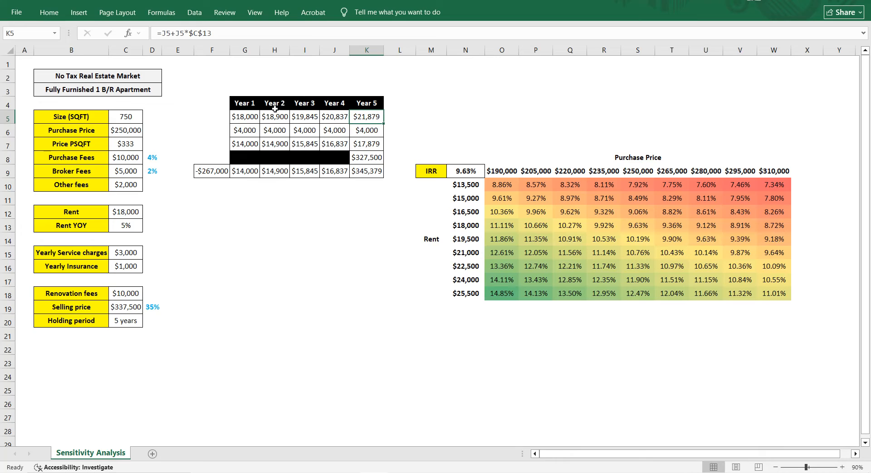
# - Examine the yearly expense formulas in G6:K6 and the service charge and insurance inputs they draw on
pyautogui.click(248, 133)
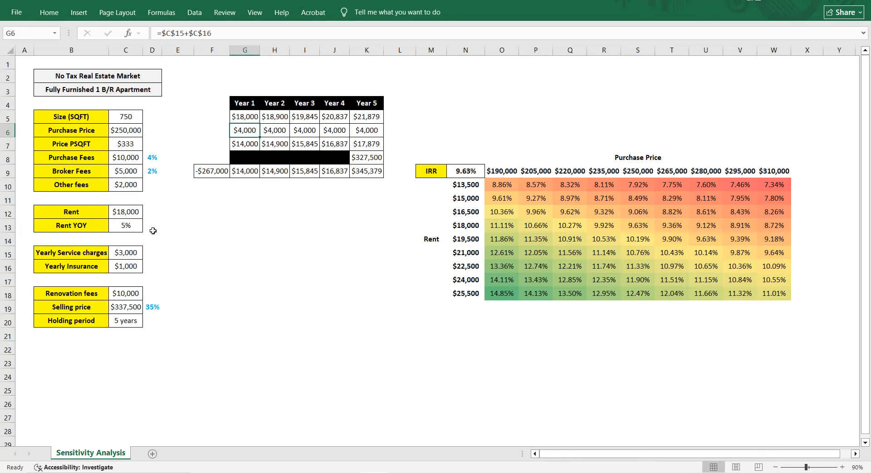
pyautogui.click(133, 253)
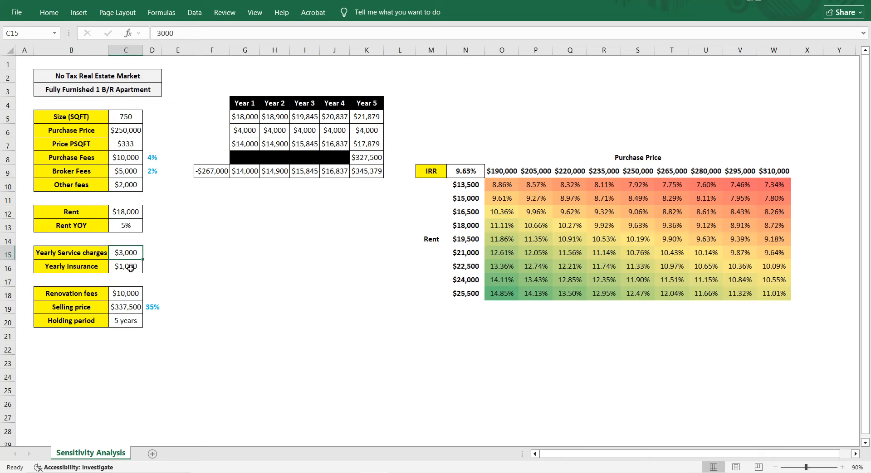
pyautogui.click(130, 268)
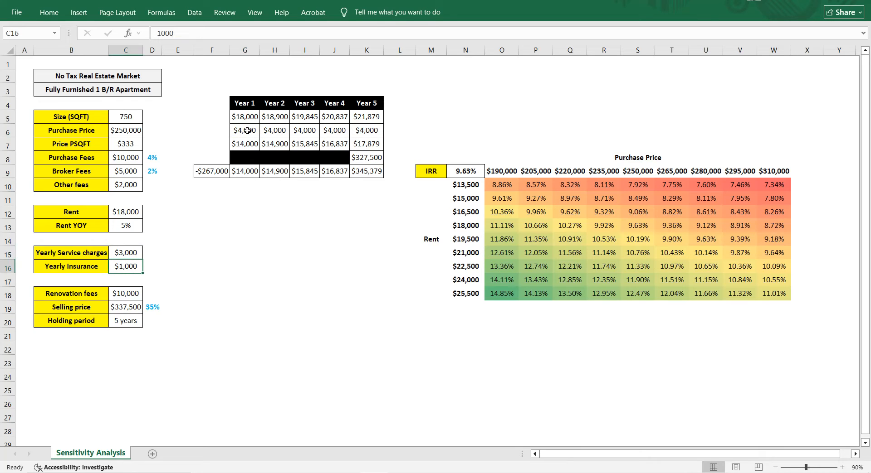
pyautogui.click(247, 131)
pyautogui.click(272, 131)
pyautogui.click(298, 130)
pyautogui.click(339, 130)
pyautogui.click(365, 133)
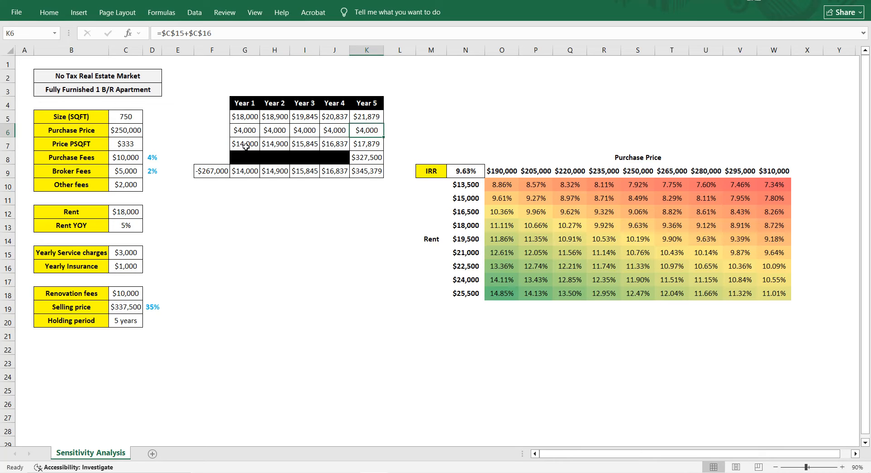
pyautogui.click(245, 130)
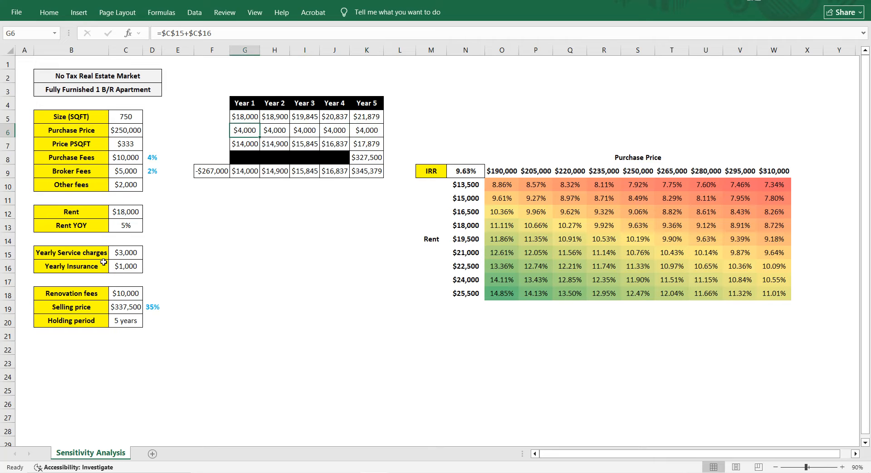
# - Examine the net rent formulas in row 7 and the investment cash flow formulas in F9:K9
pyautogui.click(236, 145)
pyautogui.click(267, 144)
pyautogui.click(304, 145)
pyautogui.click(332, 144)
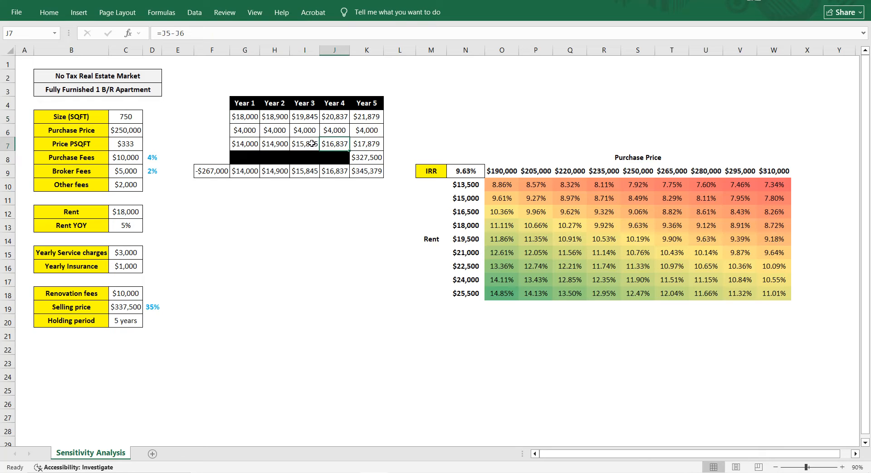
pyautogui.click(211, 171)
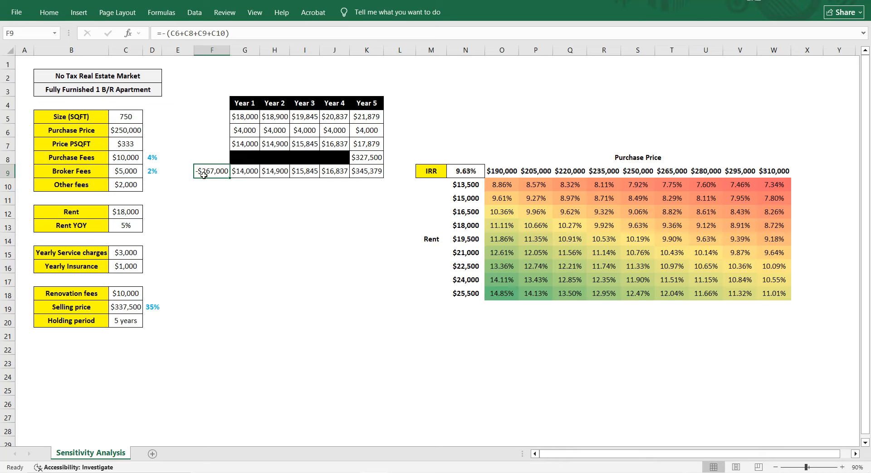
pyautogui.click(254, 176)
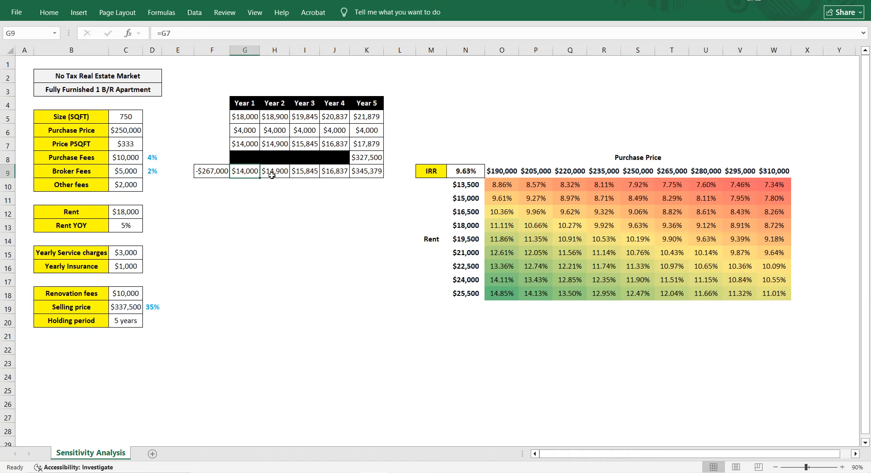
pyautogui.click(274, 175)
pyautogui.click(300, 173)
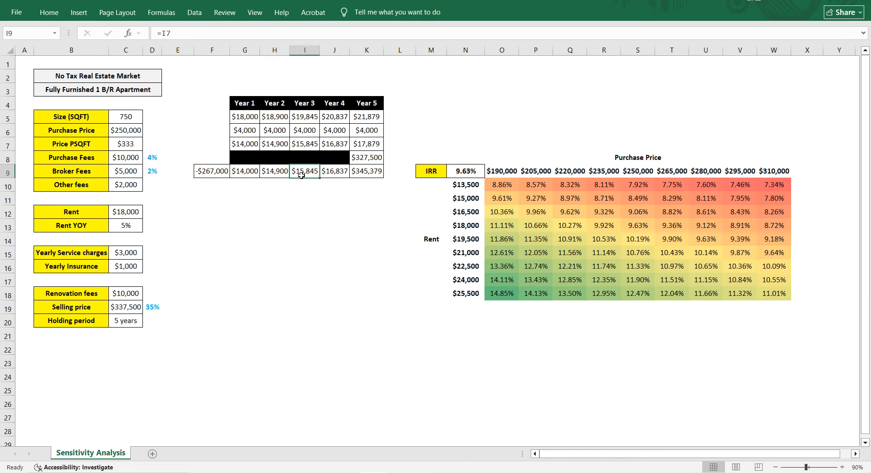
pyautogui.click(330, 176)
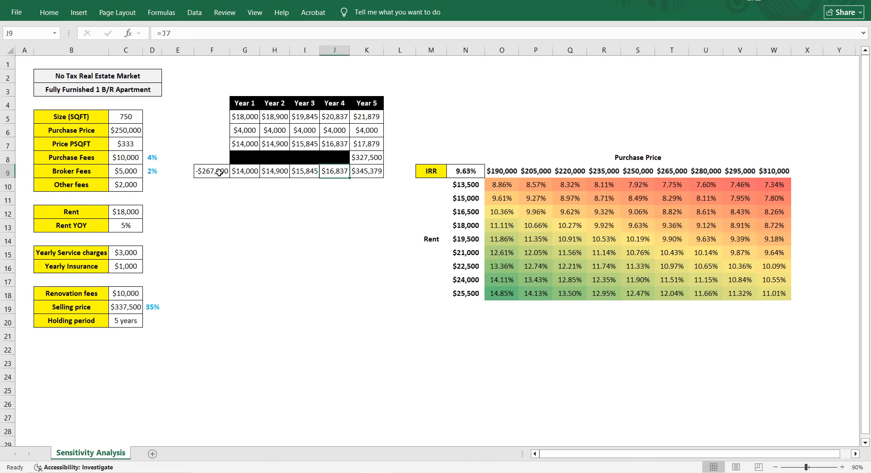
pyautogui.click(367, 174)
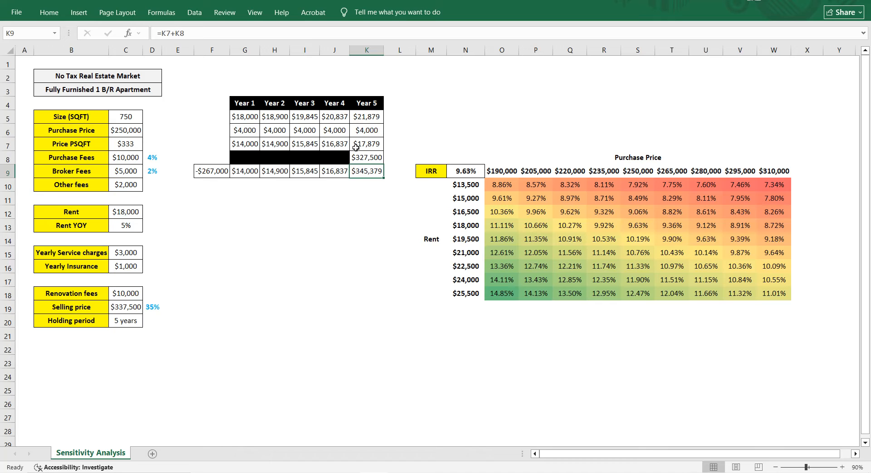
pyautogui.moveTo(210, 176); pyautogui.dragTo(365, 173)
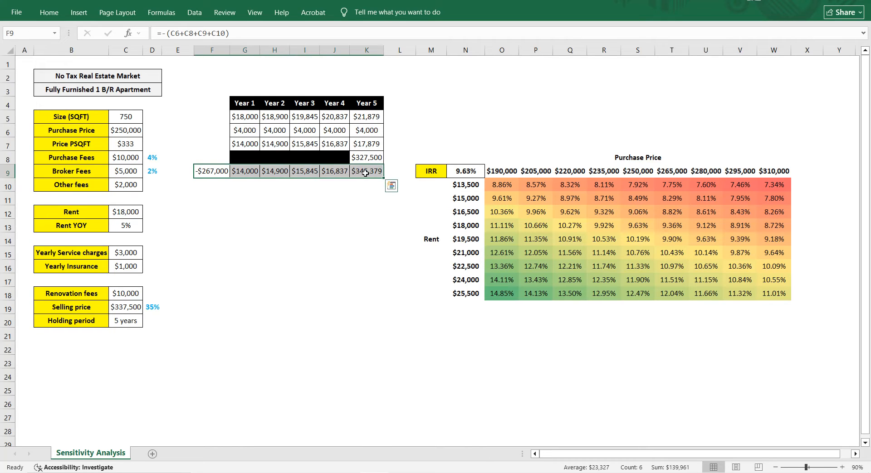
pyautogui.click(353, 195)
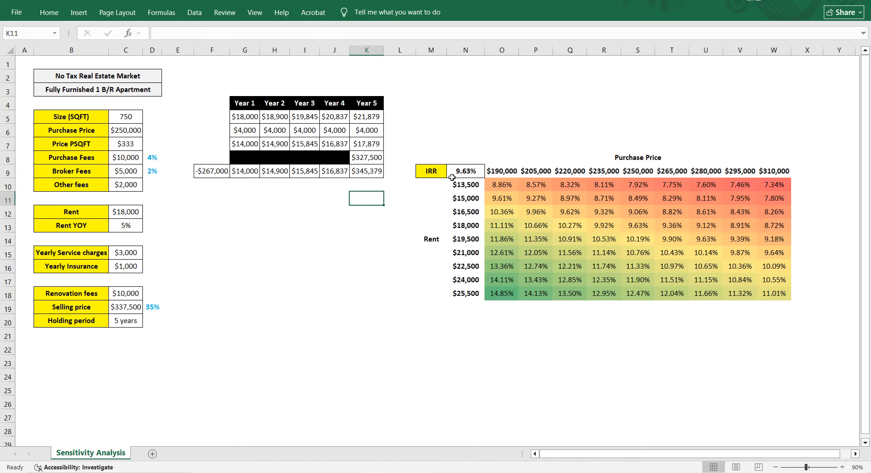
# - Delete the contents of the existing IRR sensitivity table in M8:W18
pyautogui.click(433, 174)
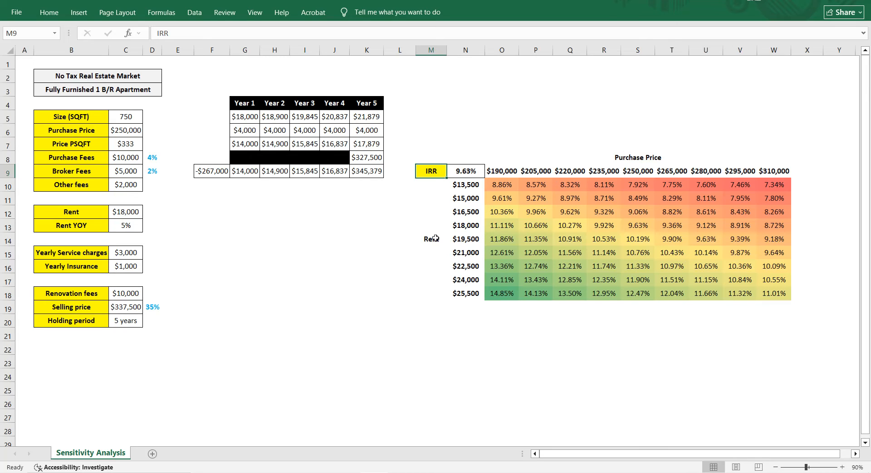
pyautogui.click(450, 200)
pyautogui.moveTo(432, 160); pyautogui.dragTo(780, 294)
pyautogui.press('Delete')
pyautogui.click(503, 185)
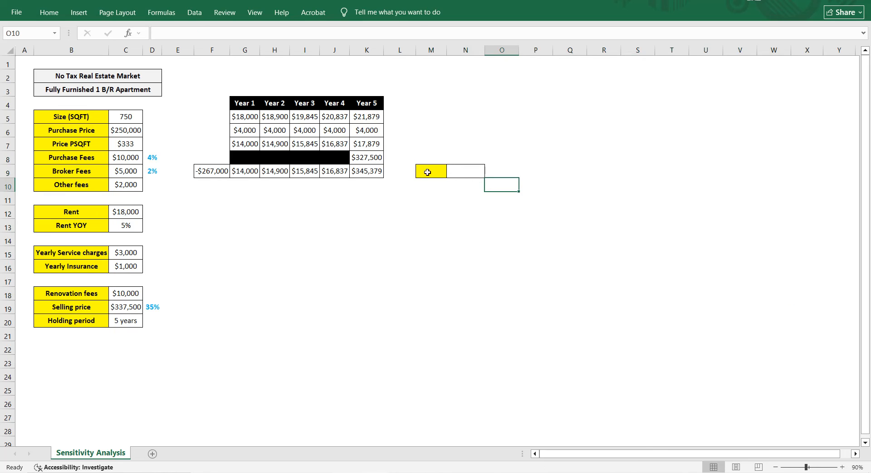
# - Turn on the gridlines for the Sensitivity Analysis sheet
pyautogui.click(255, 12)
pyautogui.click(129, 43)
pyautogui.click(464, 221)
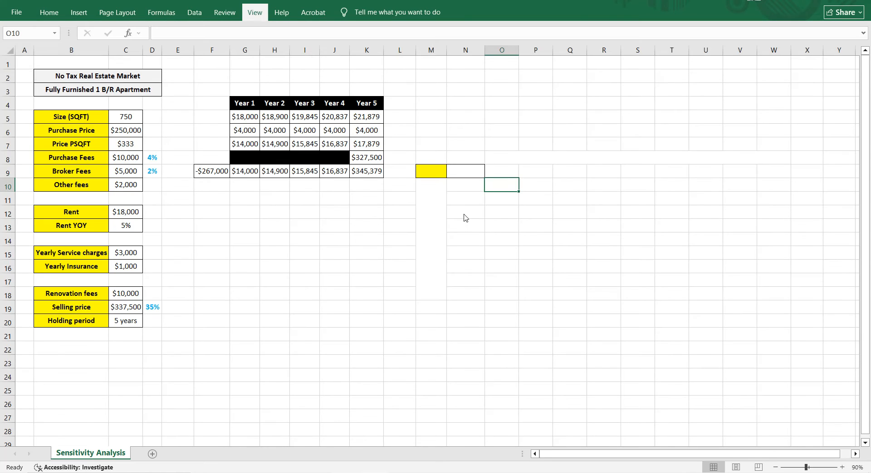
# - Remove the fill color and all borders from cells M9:N9
pyautogui.moveTo(432, 173); pyautogui.dragTo(452, 172)
pyautogui.click(51, 14)
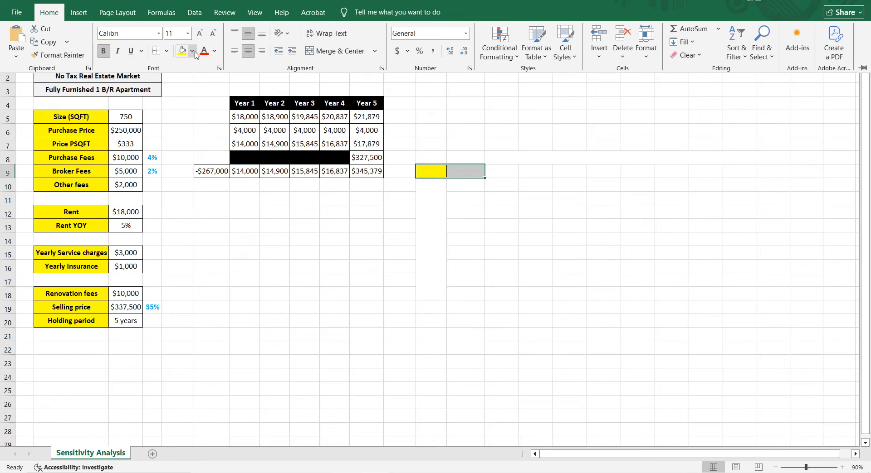
pyautogui.click(193, 51)
pyautogui.click(208, 236)
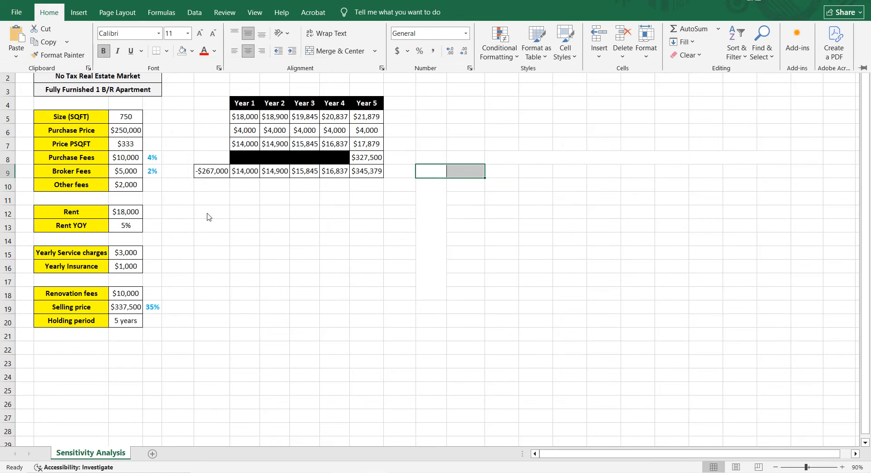
pyautogui.click(166, 51)
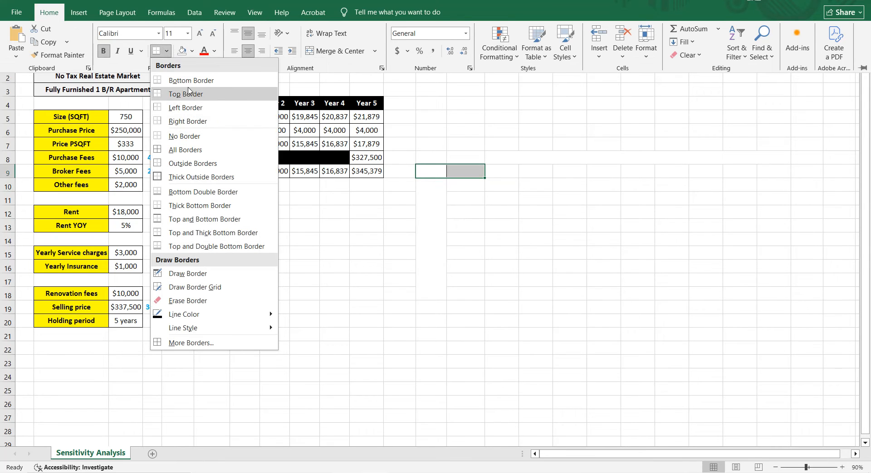
pyautogui.click(184, 136)
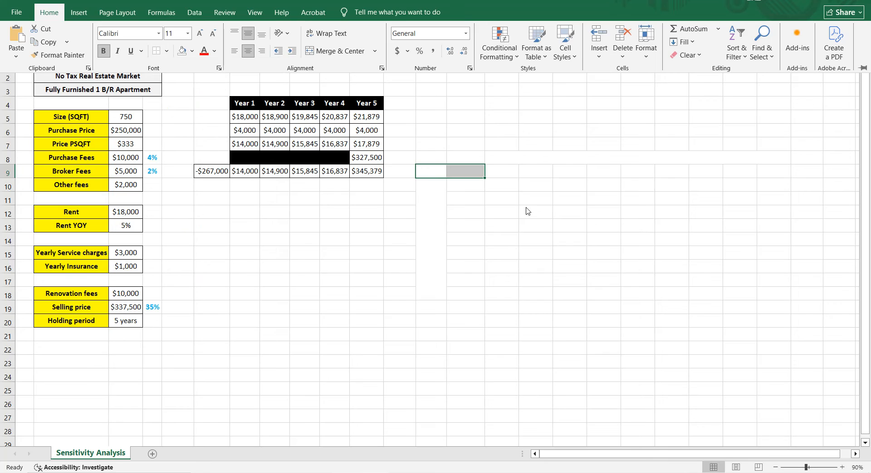
pyautogui.click(521, 194)
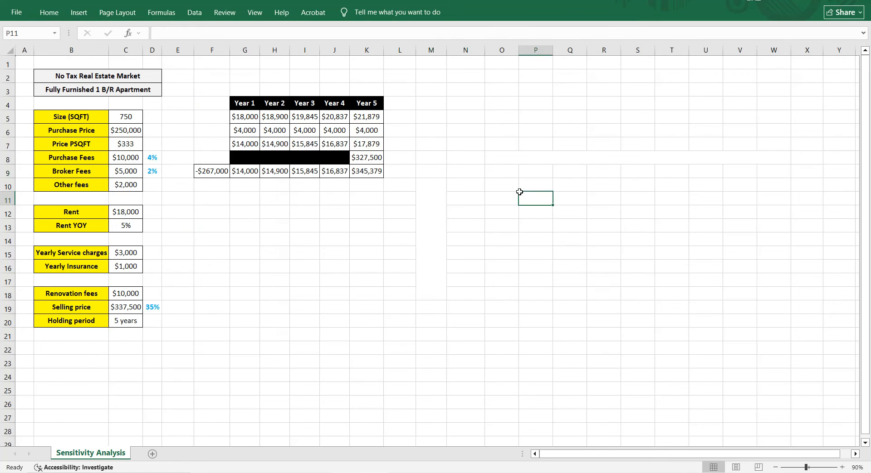
# - Label cell N6 "IRR" and calculate the internal rate of return in O6 with =IRR(F9:K9)
pyautogui.click(472, 133)
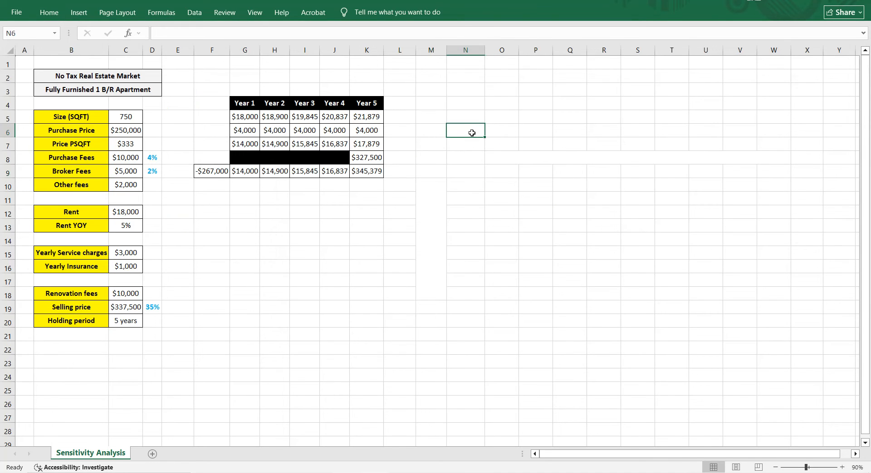
pyautogui.write('IRR')
pyautogui.press('Tab')
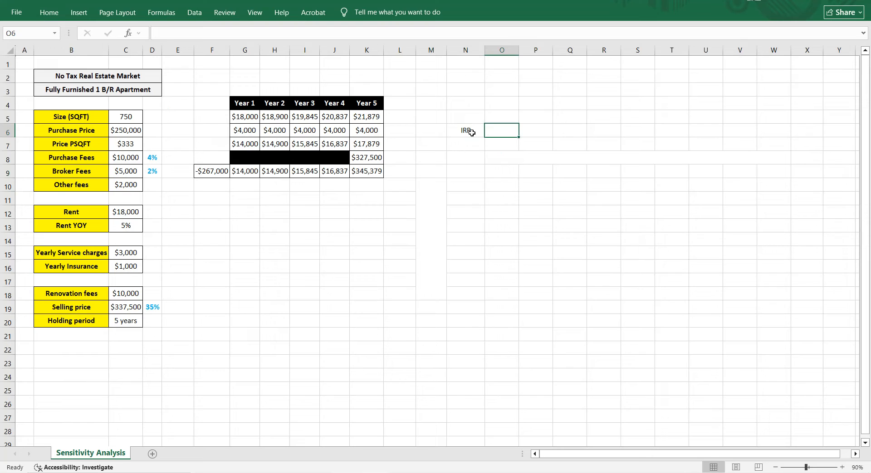
pyautogui.write('=IRR')
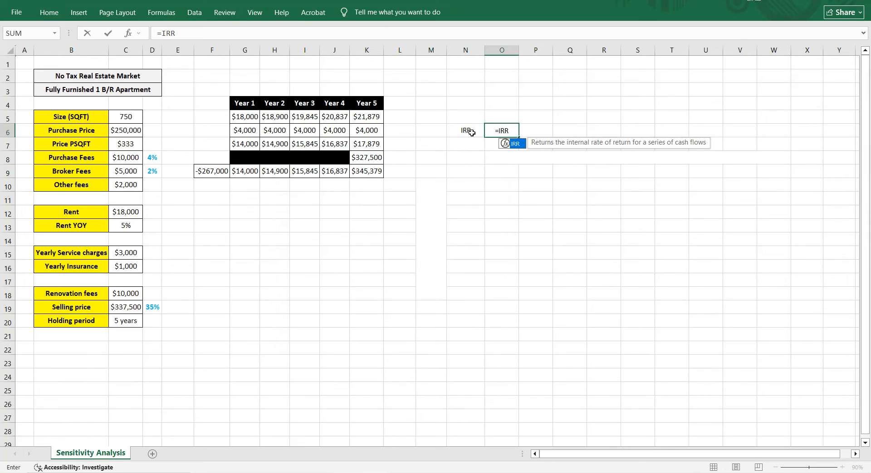
pyautogui.write('(')
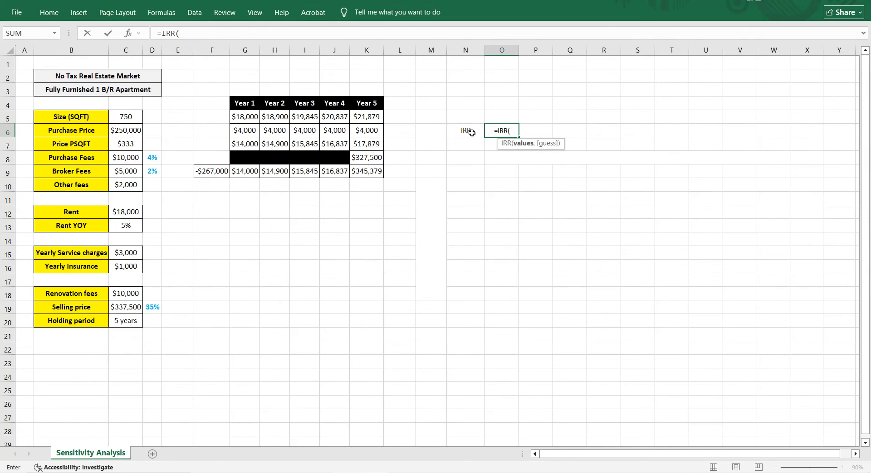
pyautogui.moveTo(212, 173); pyautogui.dragTo(360, 173)
pyautogui.write(')')
pyautogui.press('Return')
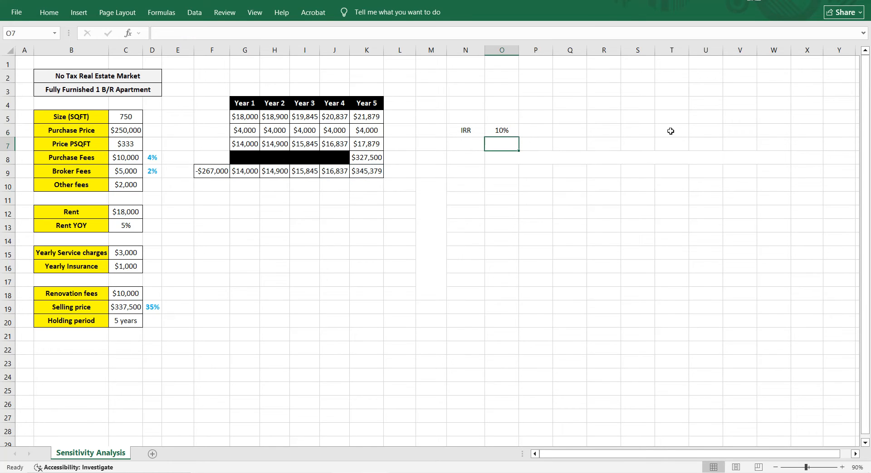
# - Show the IRR percentage in O6 with two decimal places
pyautogui.click(509, 132)
pyautogui.click(50, 14)
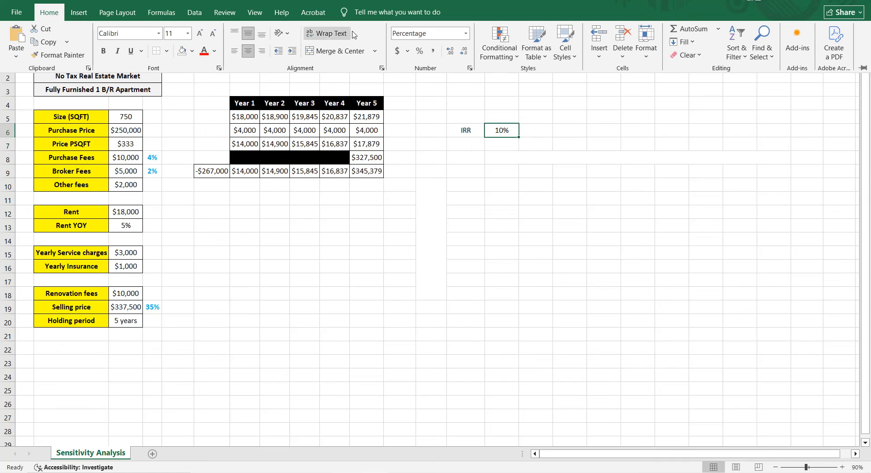
pyautogui.click(450, 51)
pyautogui.click(449, 51)
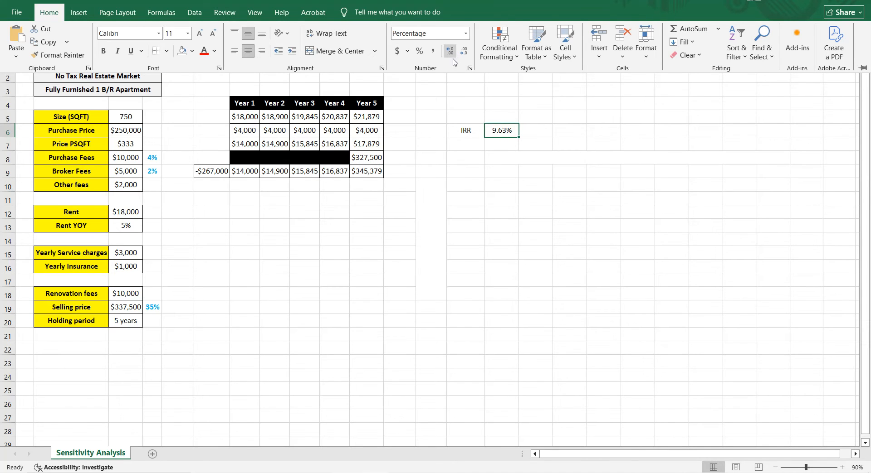
pyautogui.click(509, 149)
pyautogui.click(508, 148)
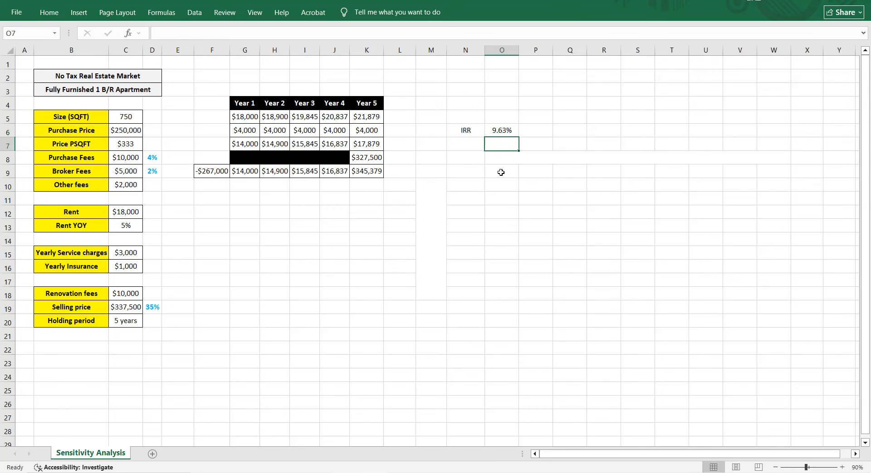
# - Enter a purchase price of 190000 in P6 and format it as currency without decimals
pyautogui.click(535, 130)
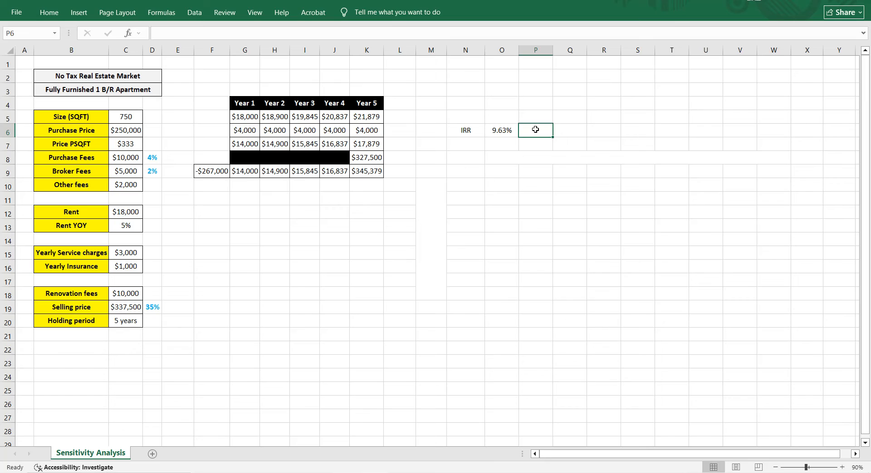
pyautogui.write('190')
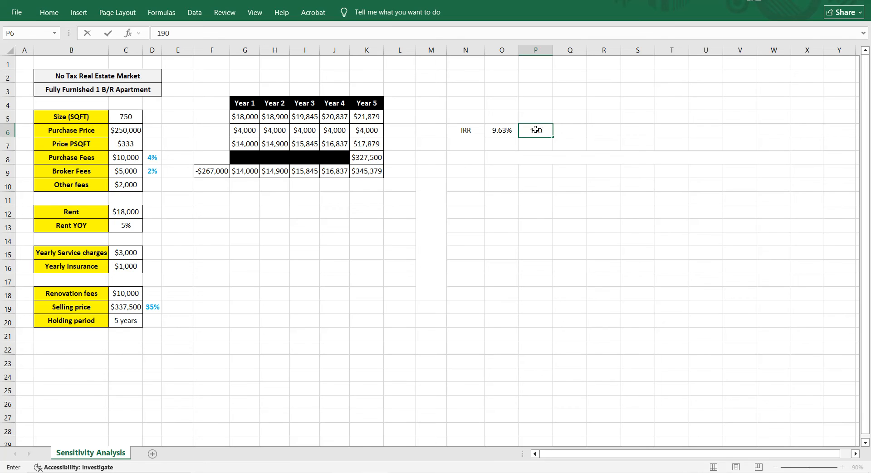
pyautogui.write('000')
pyautogui.hotkey('ctrl', 'Return')
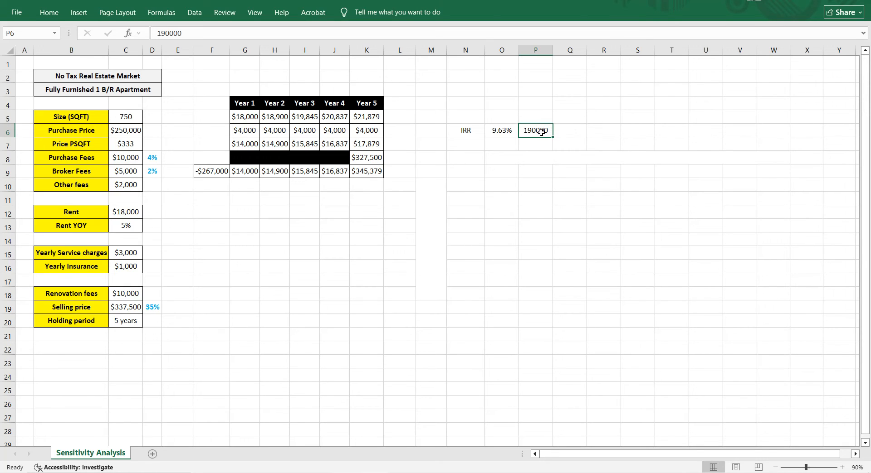
pyautogui.click(54, 16)
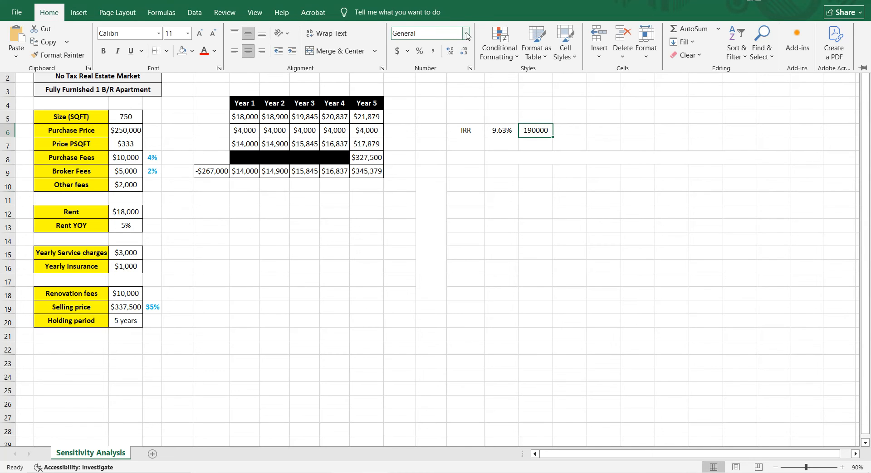
pyautogui.click(465, 34)
pyautogui.click(454, 93)
pyautogui.click(466, 55)
pyautogui.click(466, 55)
# - Extend the purchase prices from Q6 to X6 with =P6+15000 and widen column X to fit its contents
pyautogui.click(582, 132)
pyautogui.write('=')
pyautogui.click(540, 131)
pyautogui.write('+')
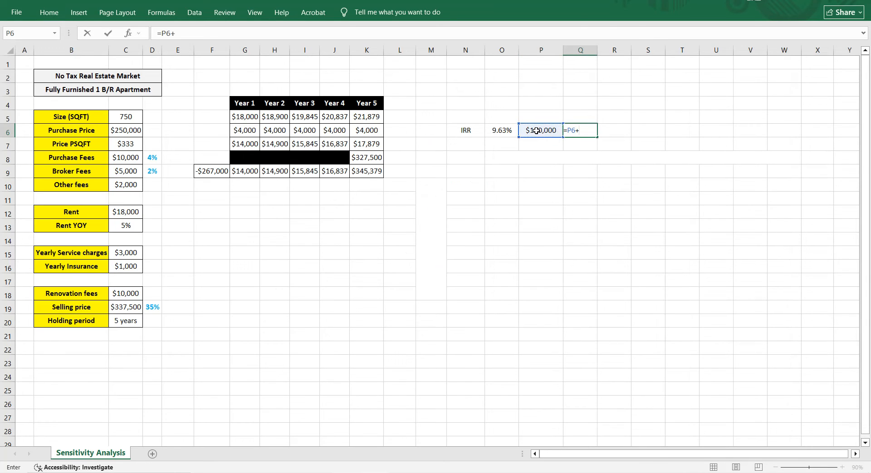
pyautogui.write('15000')
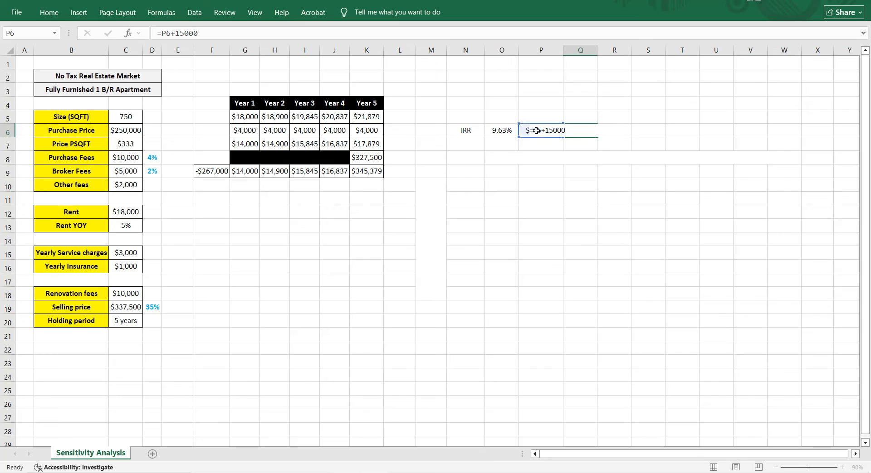
pyautogui.press('Return')
pyautogui.click(582, 130)
pyautogui.moveTo(596, 137); pyautogui.dragTo(822, 142)
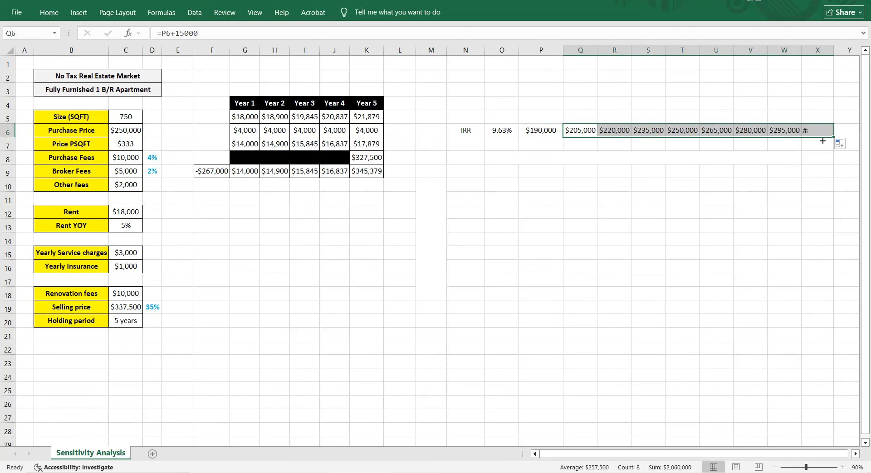
pyautogui.doubleClick(833, 51)
# - Enter a rent of 13500 in O7 and format it as currency without decimals
pyautogui.moveTo(502, 157); pyautogui.dragTo(783, 157)
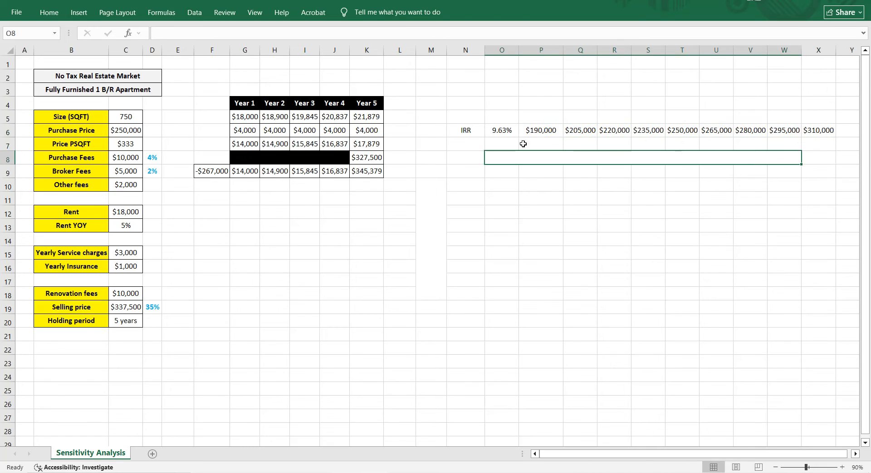
pyautogui.click(493, 145)
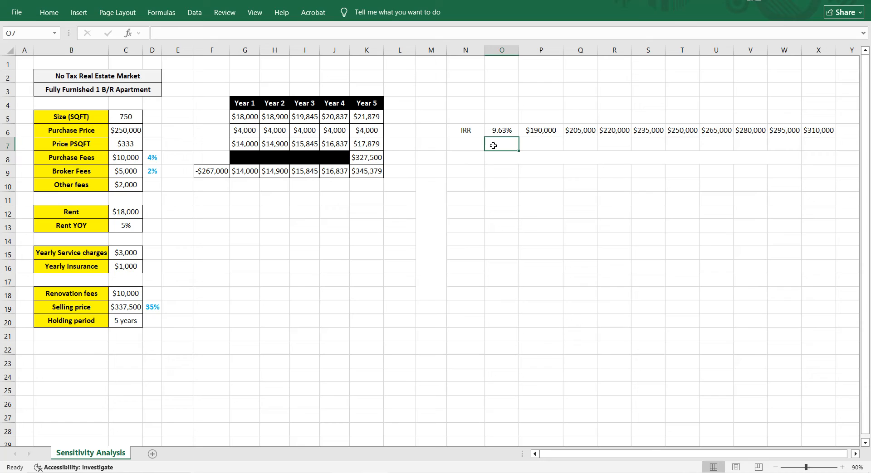
pyautogui.write('13500')
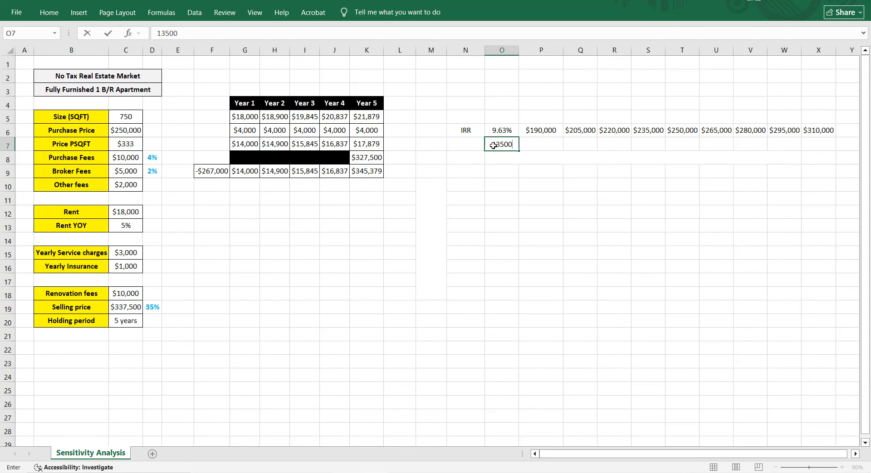
pyautogui.press('Return')
pyautogui.click(492, 143)
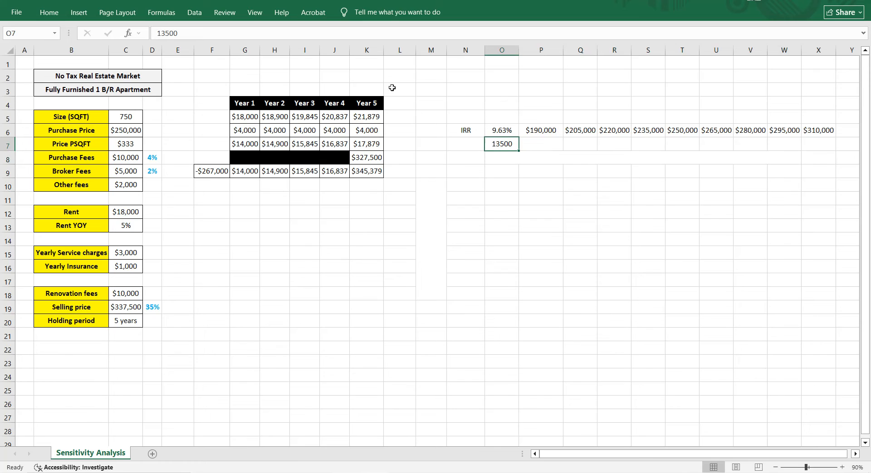
pyautogui.click(49, 13)
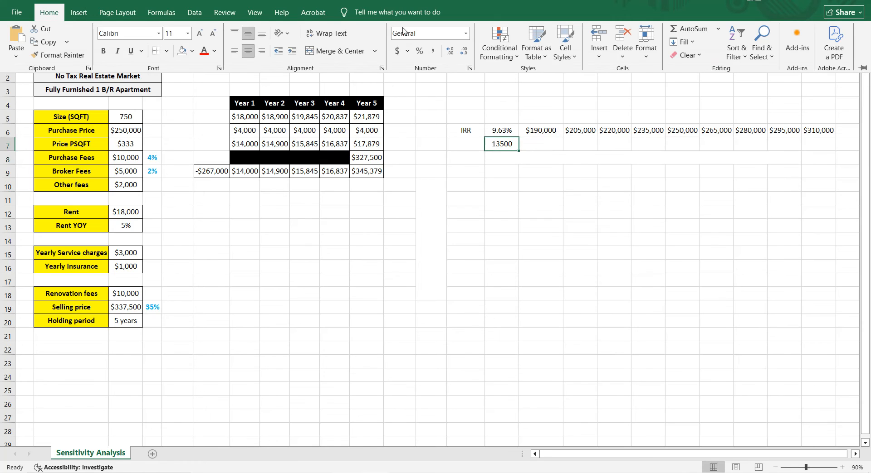
pyautogui.click(466, 34)
pyautogui.click(438, 102)
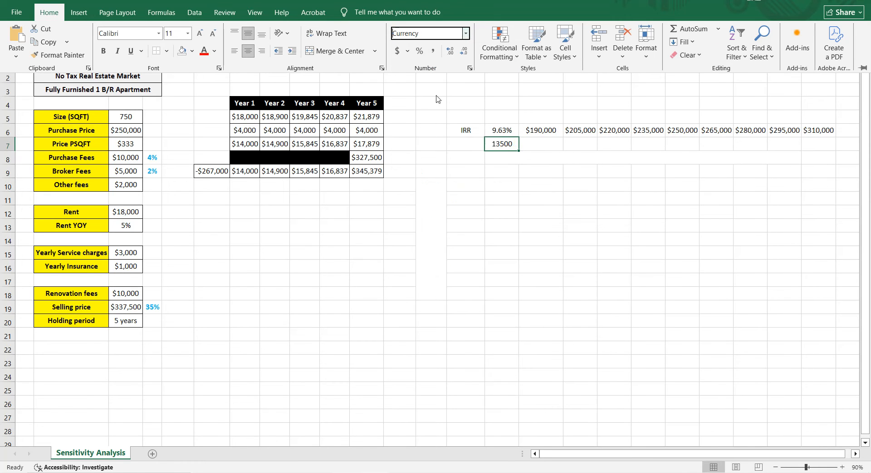
pyautogui.doubleClick(465, 52)
# - Unmerge the merged cells O8:W8
pyautogui.click(501, 159)
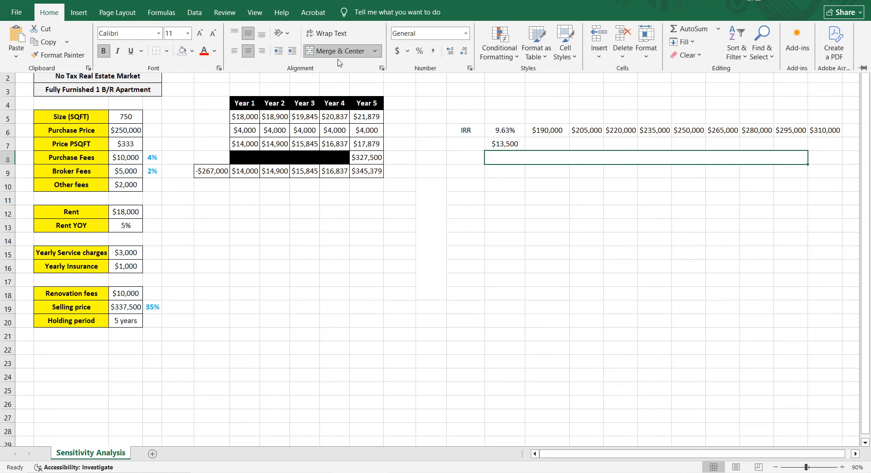
pyautogui.click(317, 53)
# - Enter =O7+1500 in O8 and fill the rent series down to O15
pyautogui.click(508, 157)
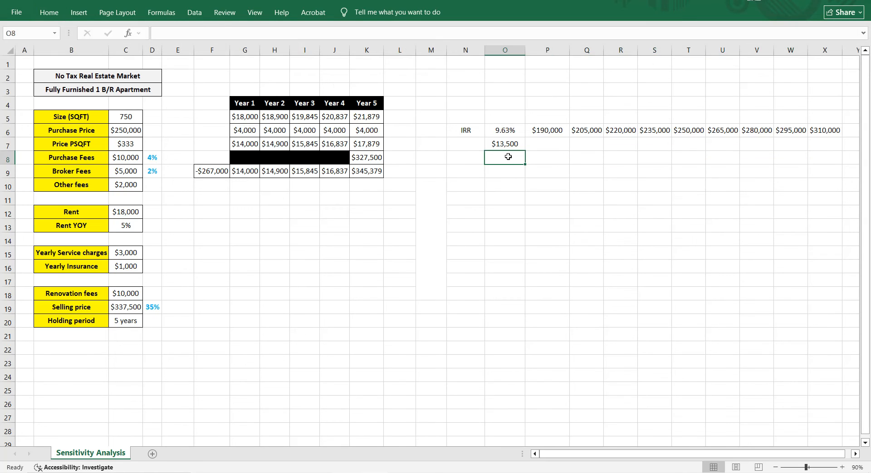
pyautogui.write('=')
pyautogui.click(508, 145)
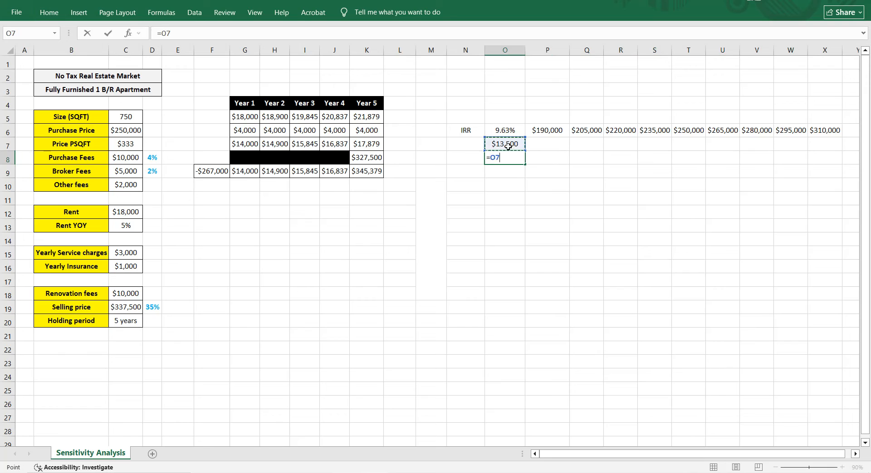
pyautogui.write('+1500')
pyautogui.press('Return')
pyautogui.click(510, 158)
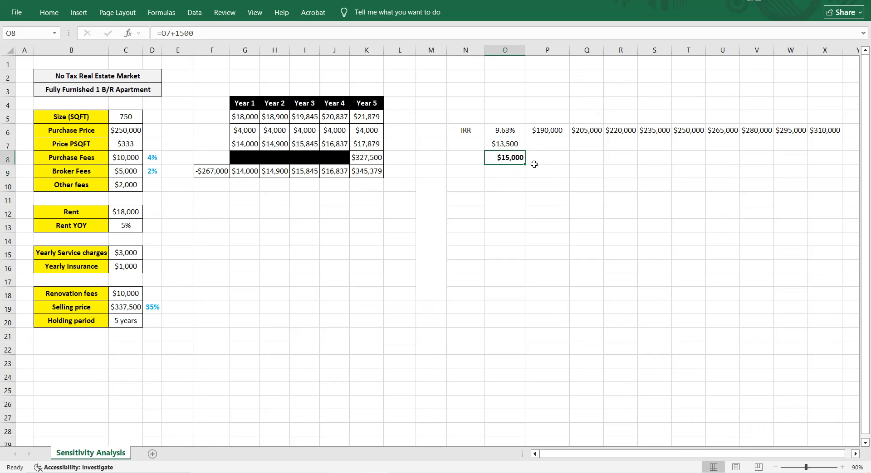
pyautogui.moveTo(523, 165); pyautogui.dragTo(526, 257)
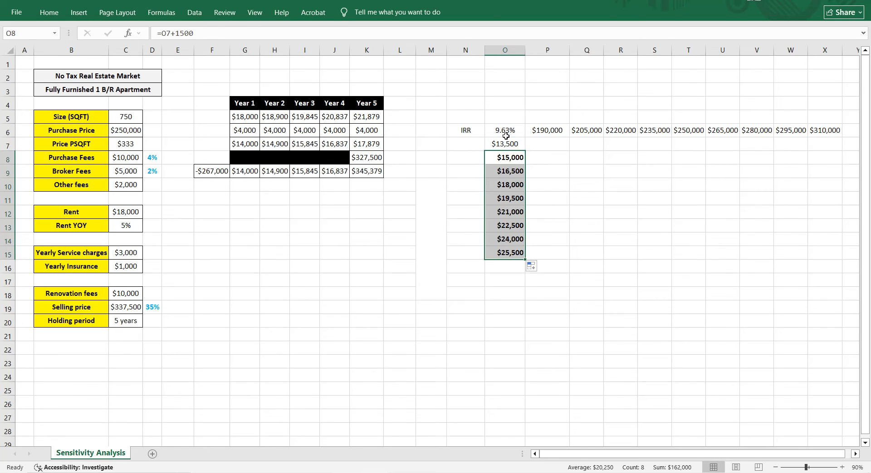
# - Center the contents of O6:X15 both ways and remove the bold formatting
pyautogui.moveTo(506, 131); pyautogui.dragTo(815, 249)
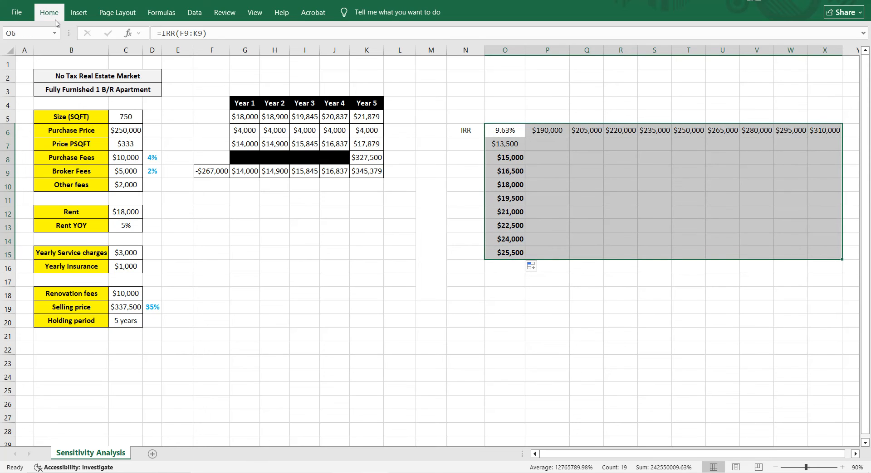
pyautogui.click(49, 12)
pyautogui.click(247, 51)
pyautogui.click(248, 50)
pyautogui.click(249, 35)
pyautogui.click(248, 34)
pyautogui.click(104, 51)
pyautogui.click(104, 51)
pyautogui.click(587, 155)
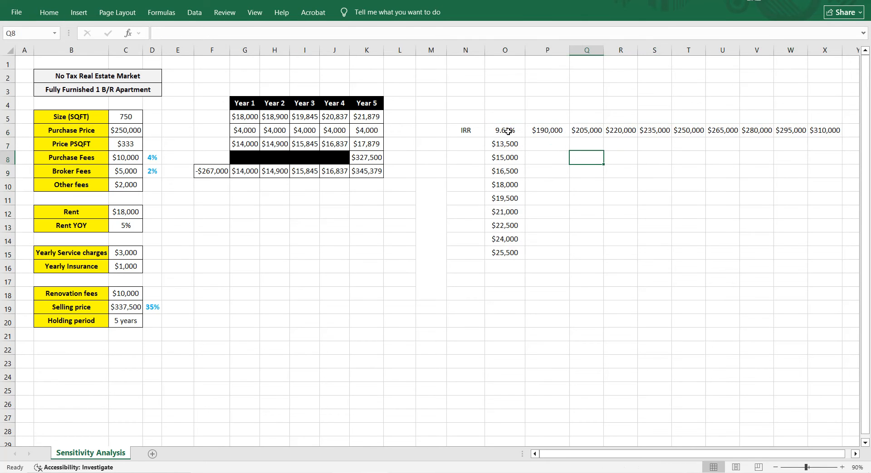
# - Create a What-If data table over O6:X15 with purchase price C6 as row input and rent C12 as column input
pyautogui.moveTo(507, 132); pyautogui.dragTo(825, 250)
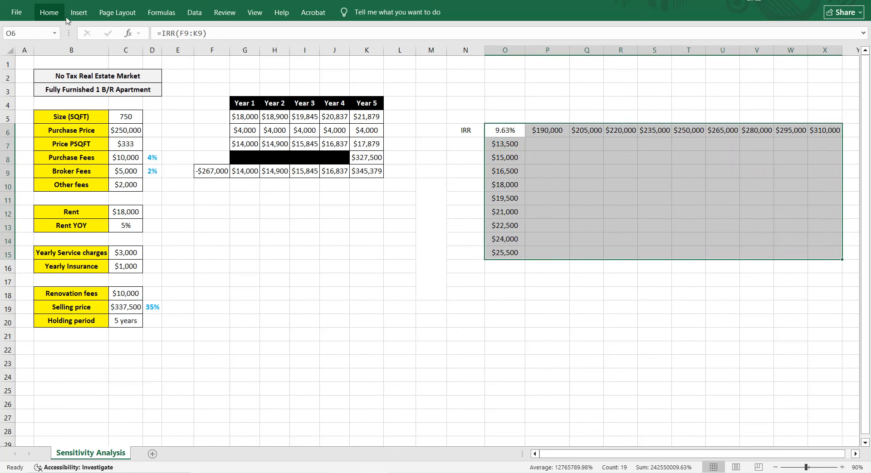
pyautogui.click(194, 12)
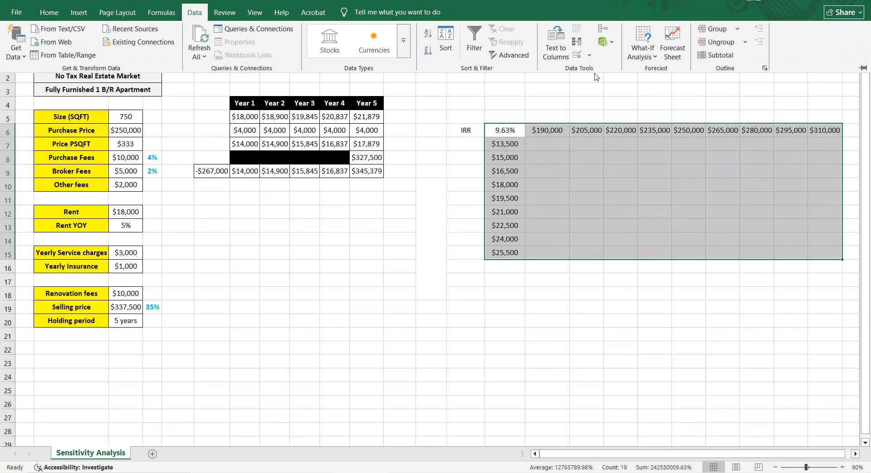
pyautogui.click(654, 60)
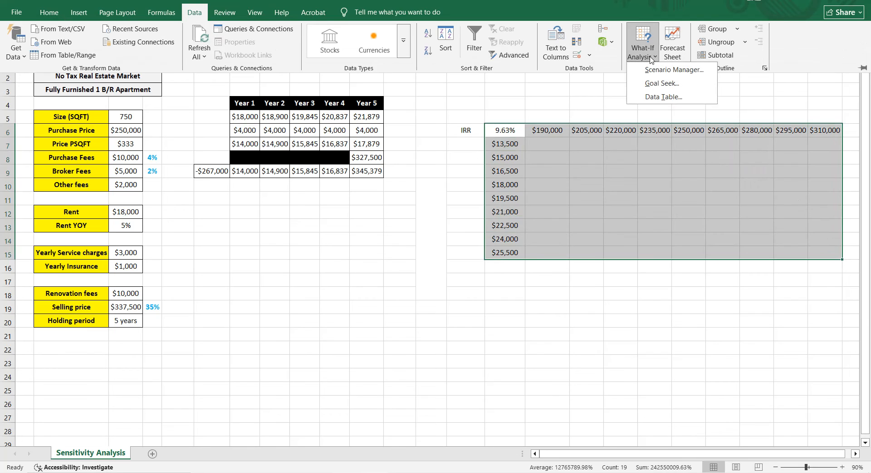
pyautogui.click(662, 98)
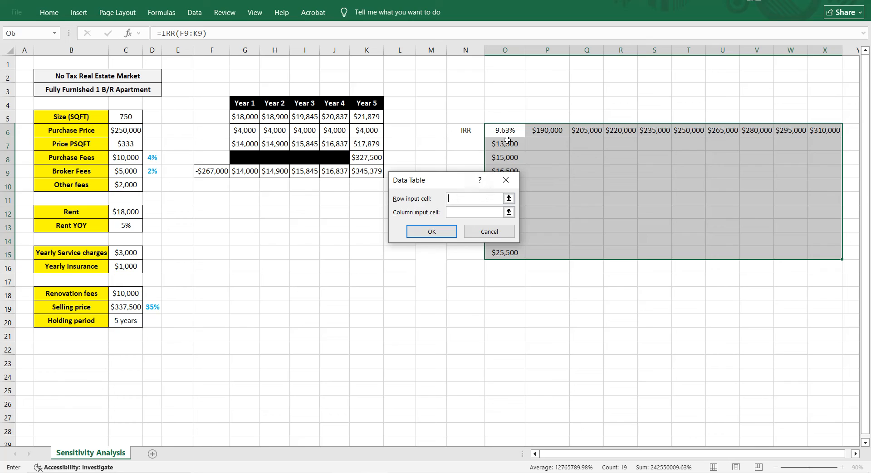
pyautogui.click(126, 131)
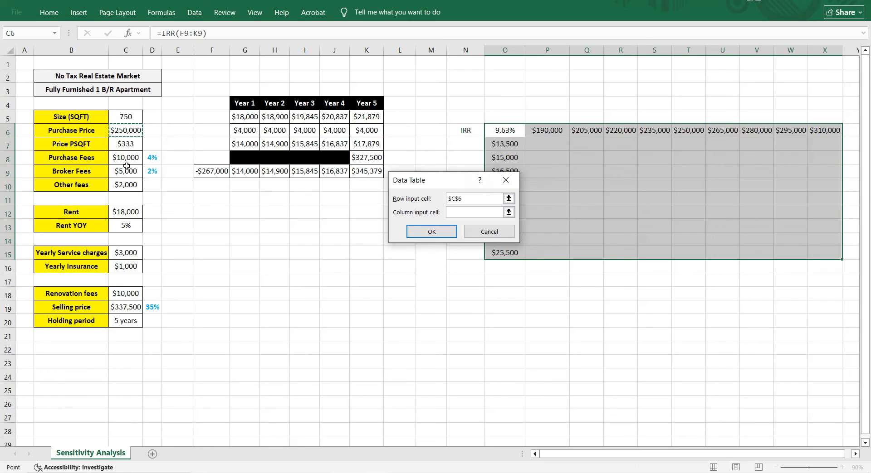
pyautogui.click(471, 214)
pyautogui.click(126, 211)
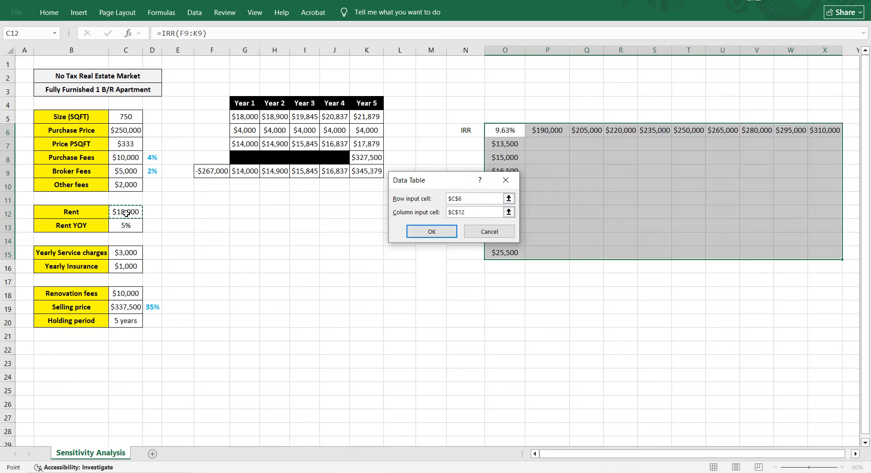
pyautogui.click(446, 235)
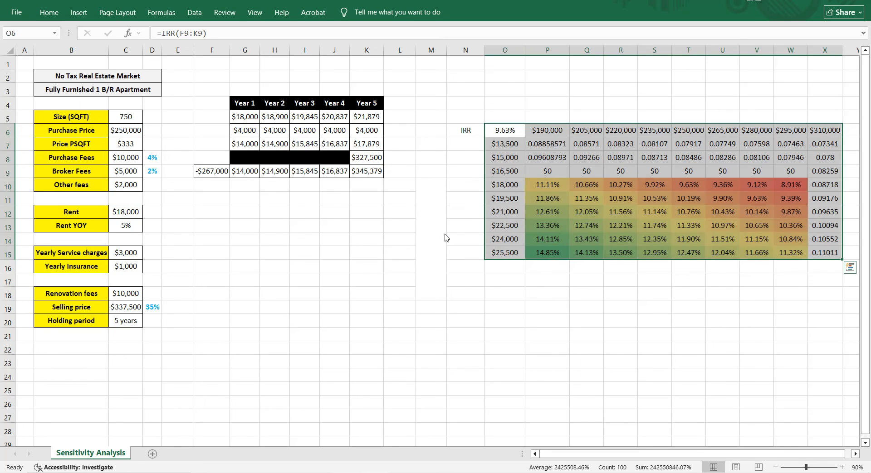
pyautogui.click(665, 208)
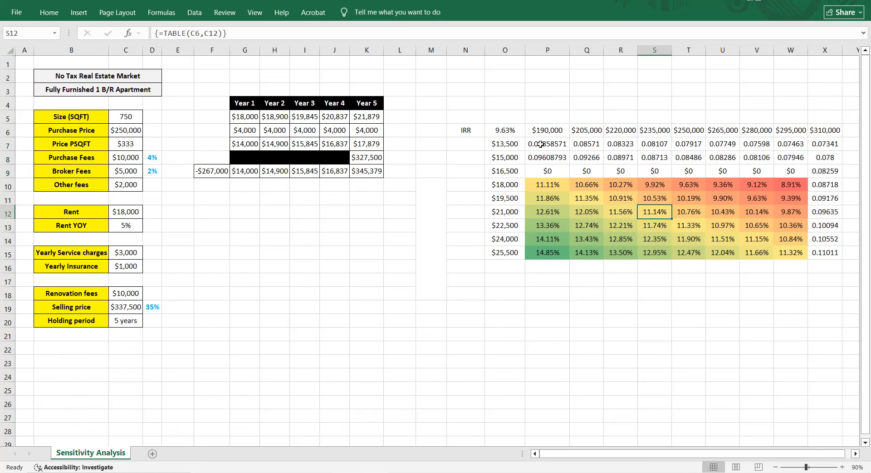
# - Format the data table results in P7:X15 as percentages with two decimal places
pyautogui.moveTo(540, 144); pyautogui.dragTo(823, 254)
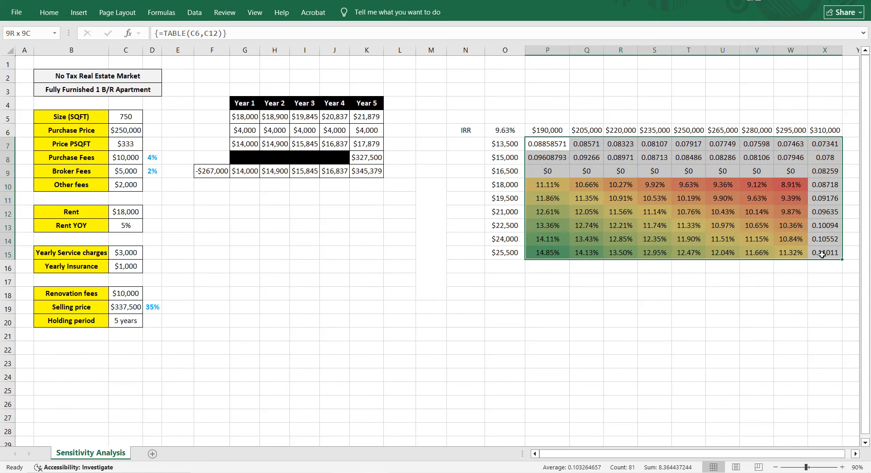
pyautogui.click(47, 16)
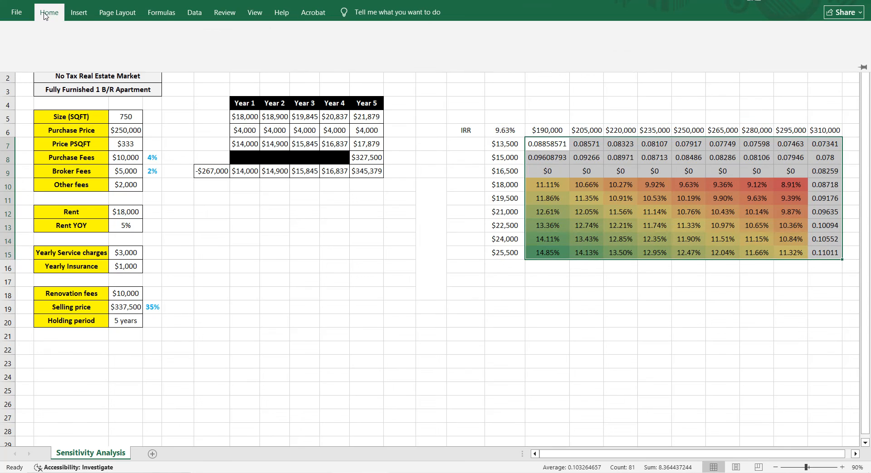
pyautogui.click(421, 51)
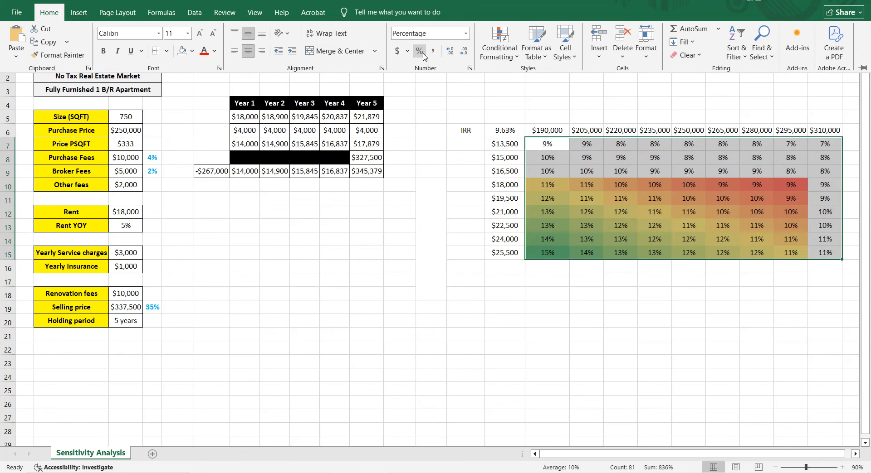
pyautogui.click(451, 51)
pyautogui.click(451, 51)
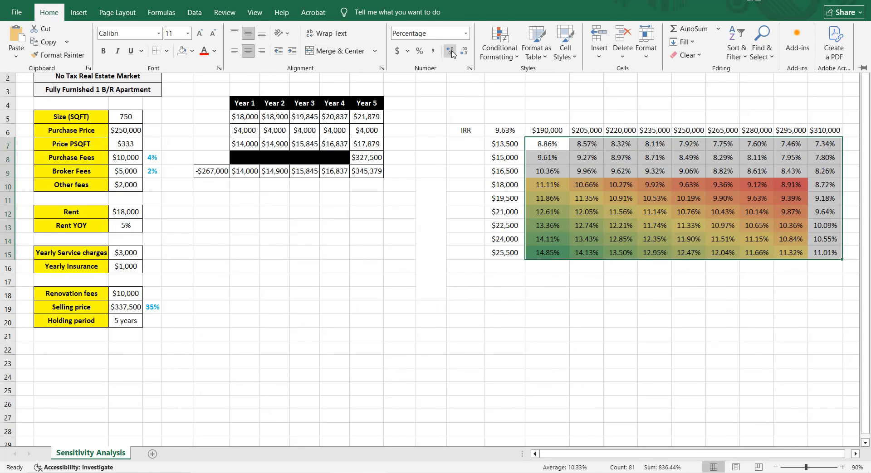
# - Apply the Green - Yellow - Red color scale to the IRR results in P7:X15 and inspect corner cells X7 and P15
pyautogui.click(515, 63)
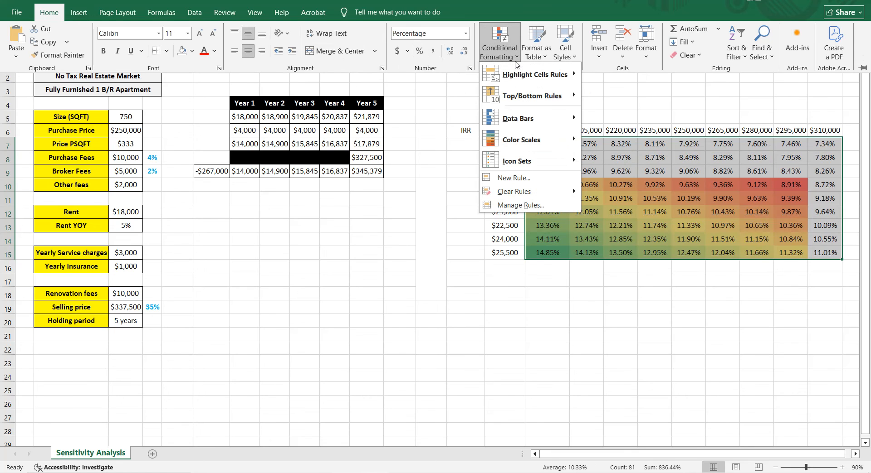
pyautogui.moveTo(547, 146)
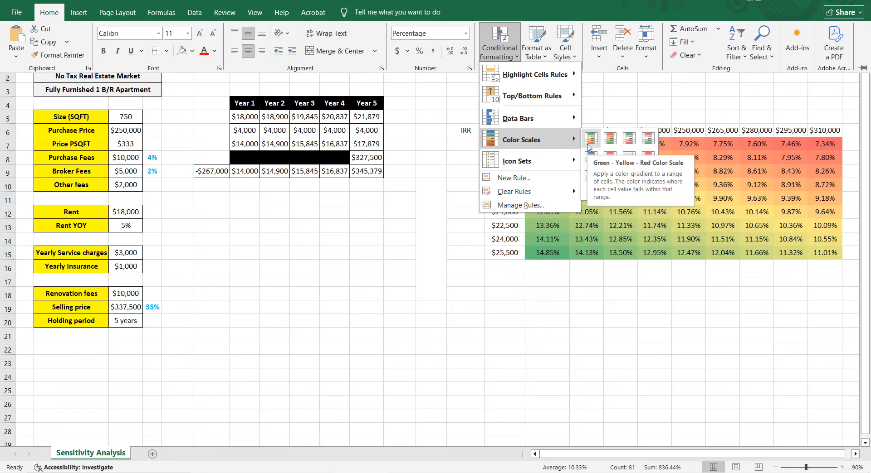
pyautogui.click(588, 145)
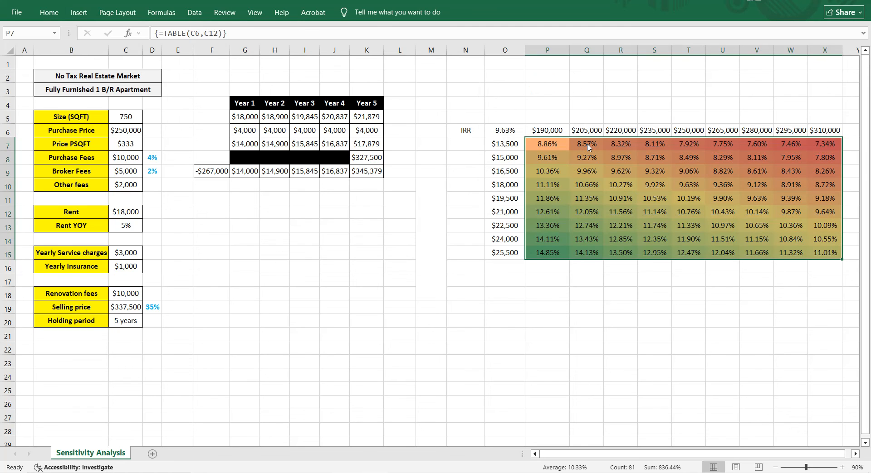
pyautogui.click(571, 275)
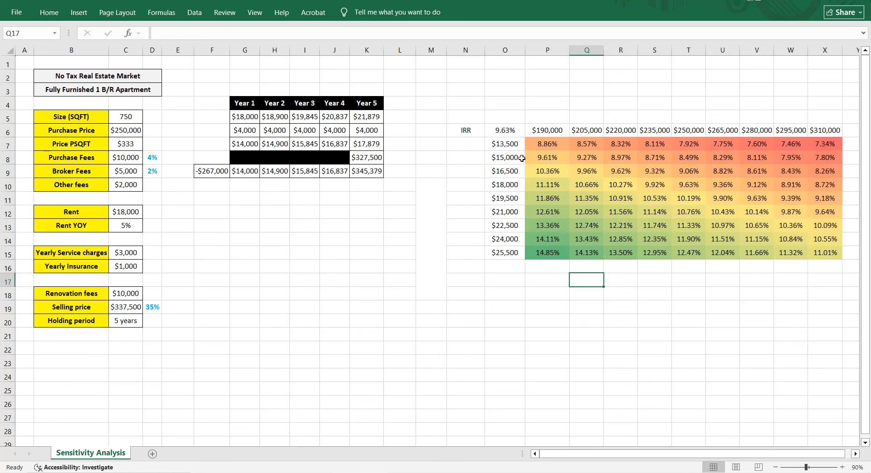
pyautogui.click(821, 145)
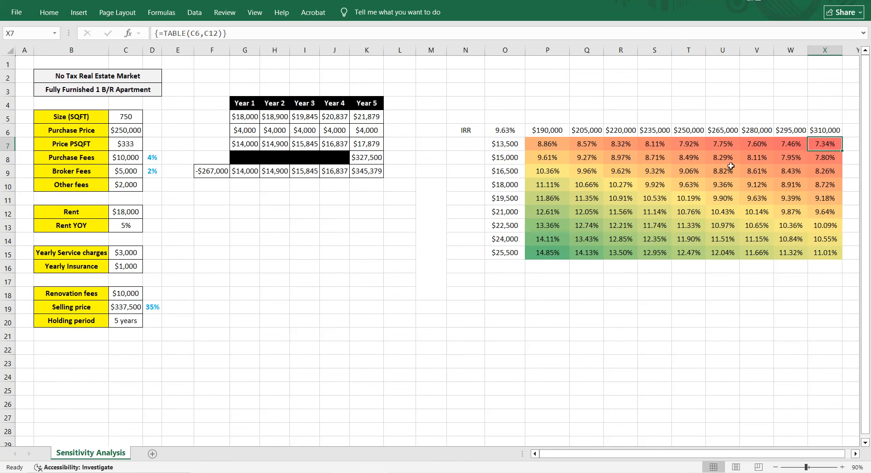
pyautogui.click(545, 256)
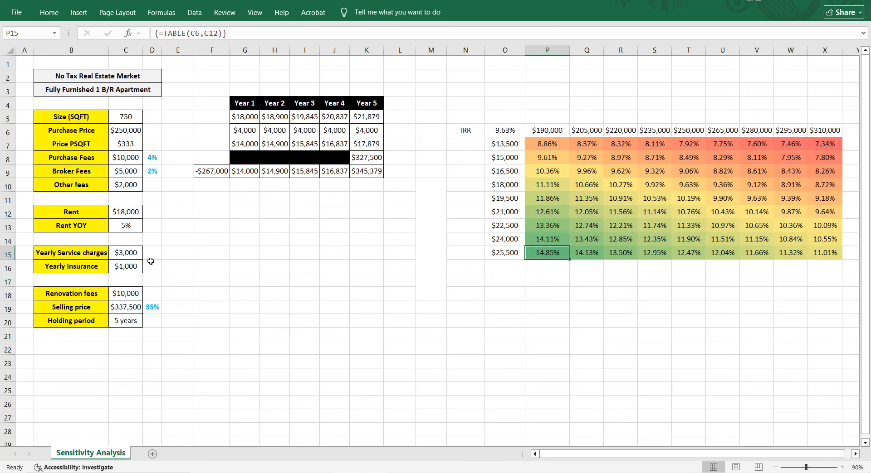
# - Test the sensitivity table with yearly insurance values of 2000 and 0 in C16, checking the IRR in P15
pyautogui.click(134, 269)
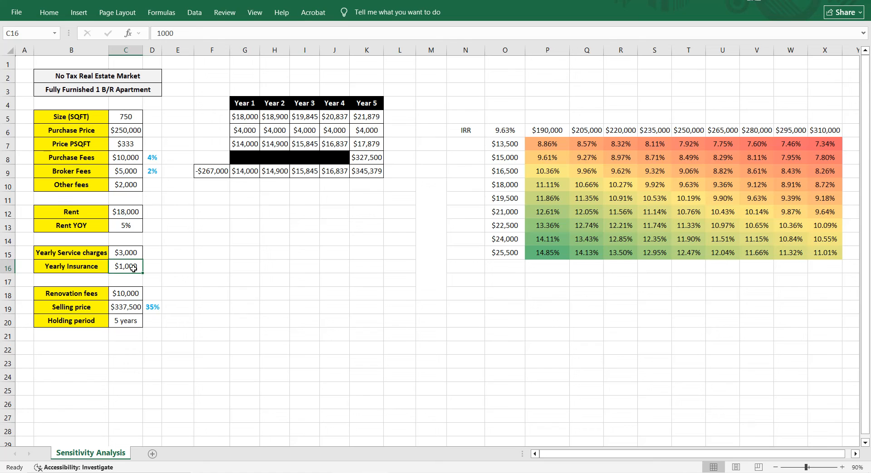
pyautogui.write('2000')
pyautogui.press('Return')
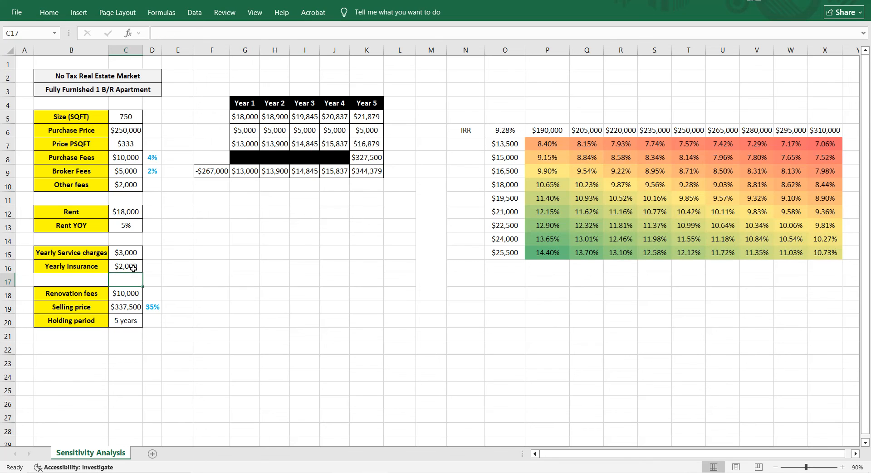
pyautogui.click(133, 268)
pyautogui.write('0')
pyautogui.press('Return')
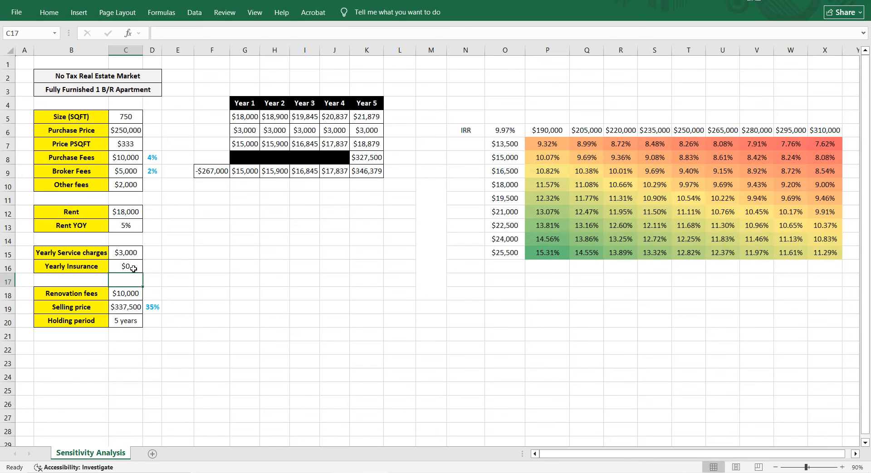
pyautogui.click(542, 257)
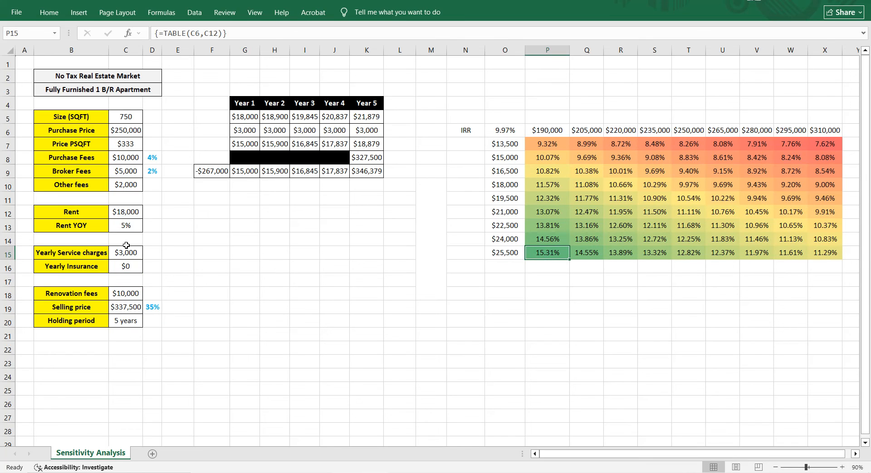
# - Set the yearly insurance in C16 back to 1000
pyautogui.click(136, 268)
pyautogui.write('1000')
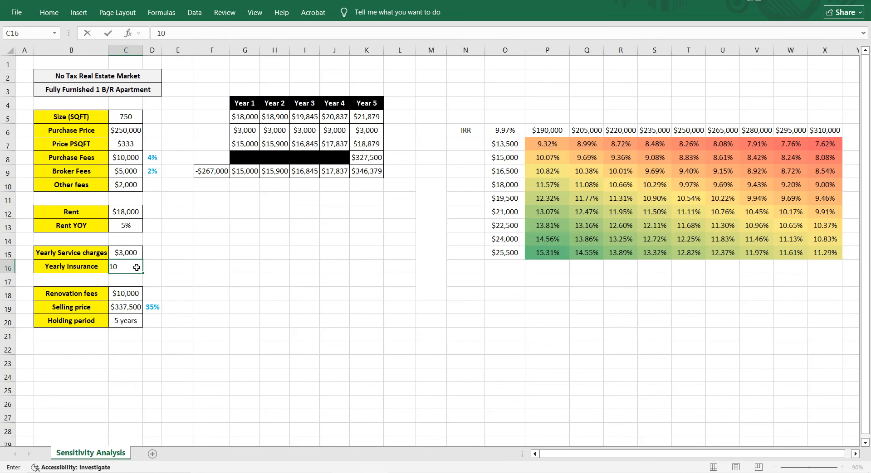
pyautogui.press('Return')
# - Set the renovation fees in C18 to 0 to test their effect on the IRR table
pyautogui.press('Return')
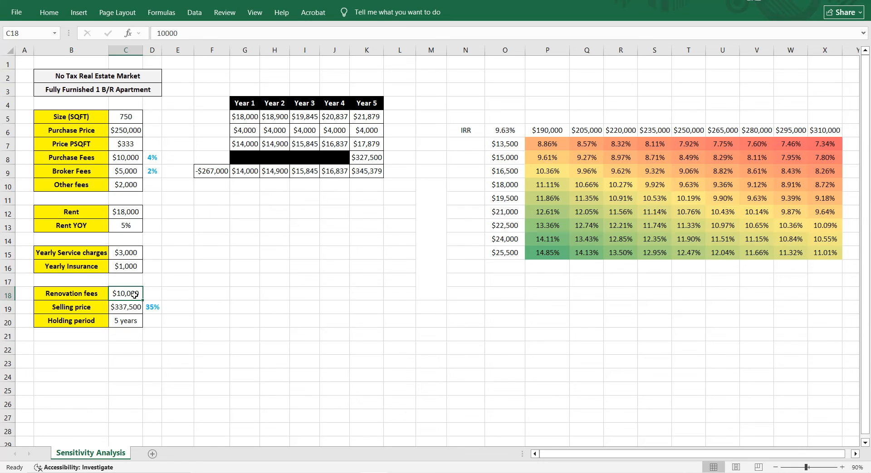
pyautogui.write('0')
pyautogui.press('Return')
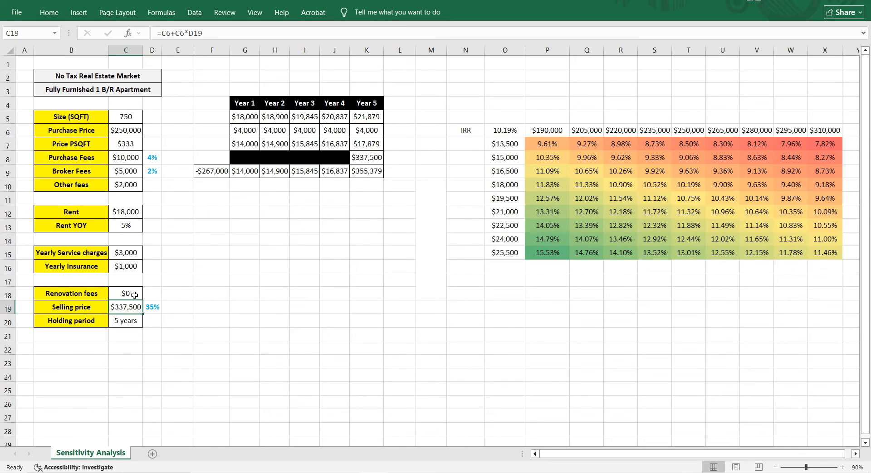